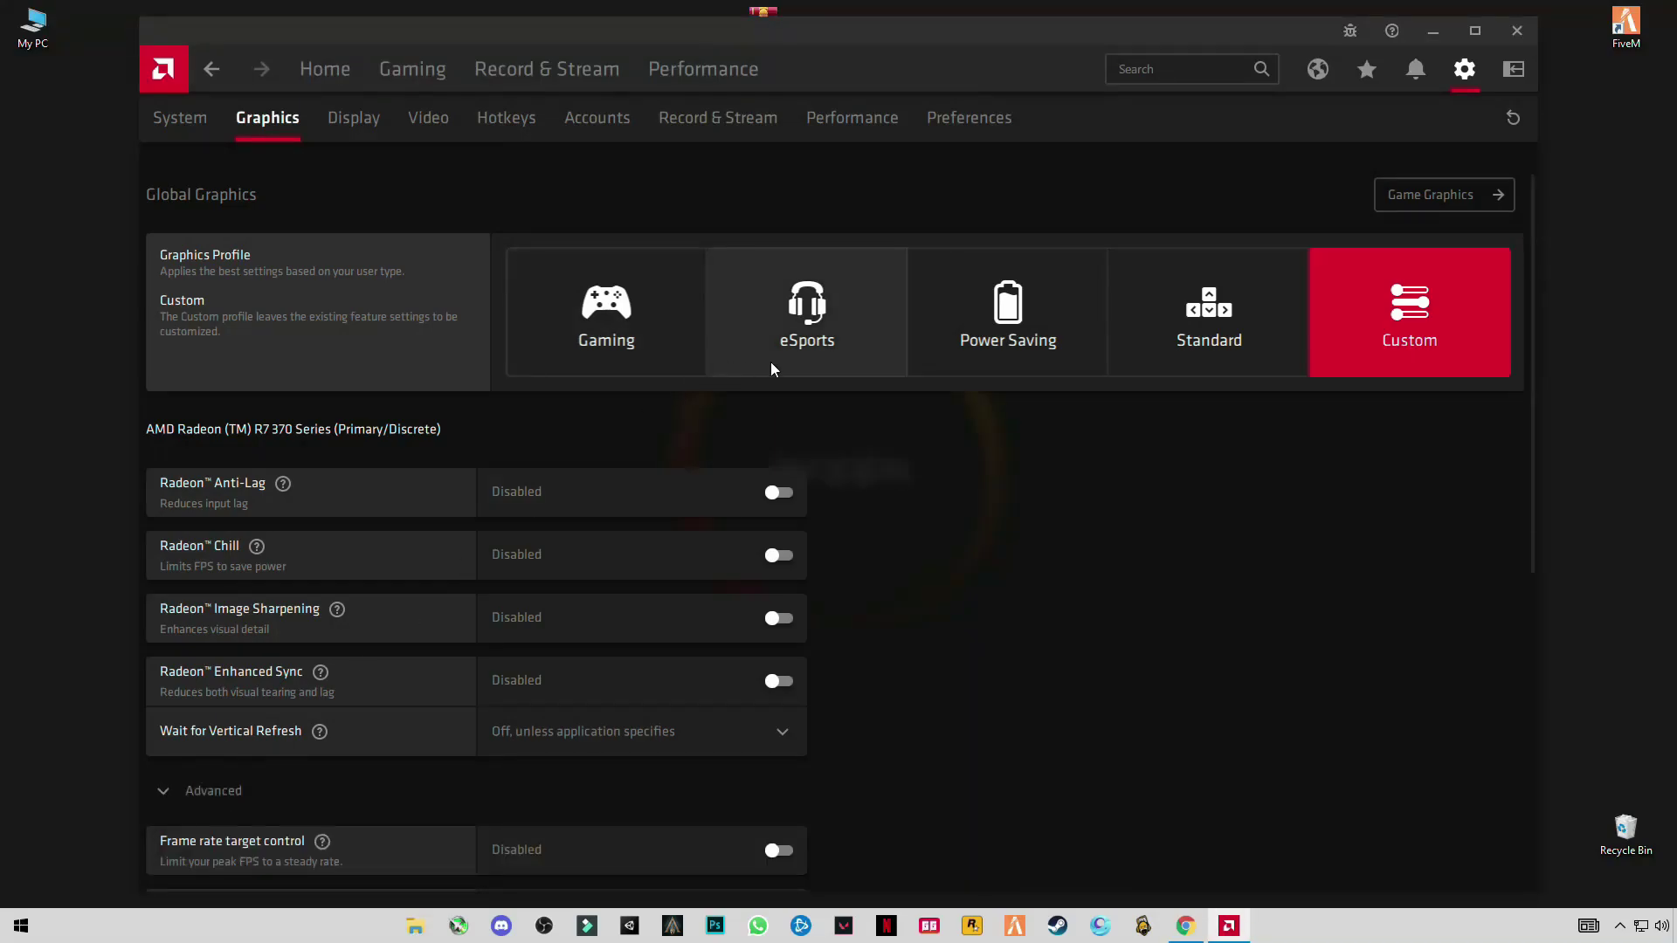
pyautogui.scroll(-2, 772, 364)
pyautogui.scroll(-3, 771, 380)
pyautogui.scroll(-1, 786, 524)
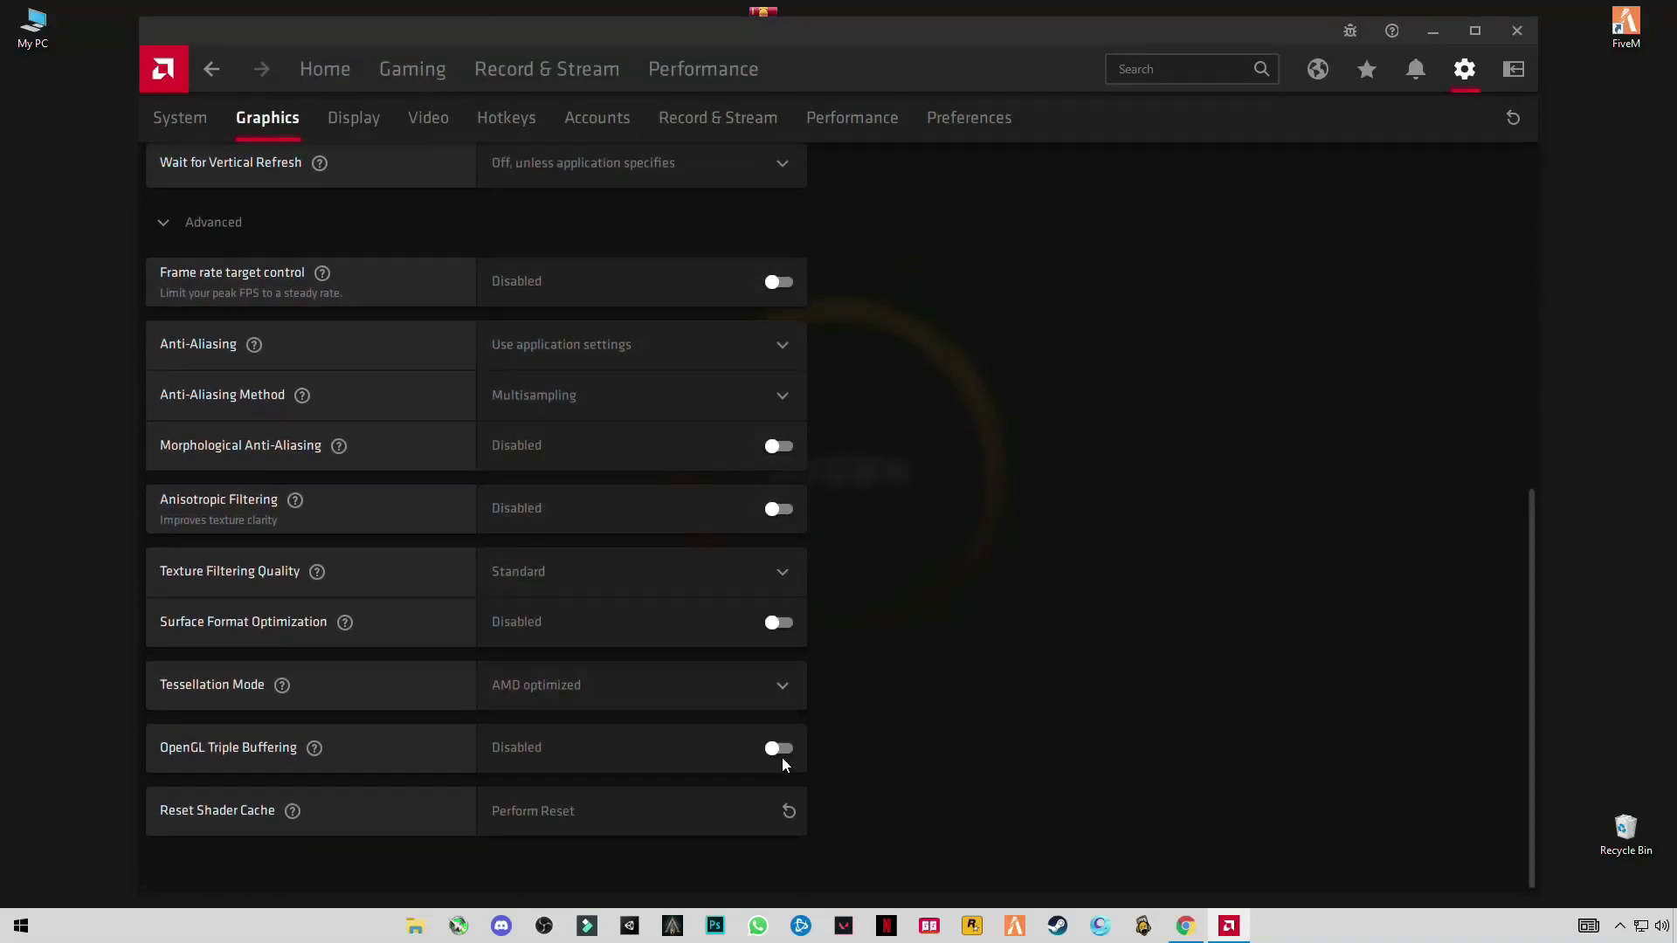
pyautogui.scroll(1, 738, 792)
pyautogui.scroll(3, 738, 786)
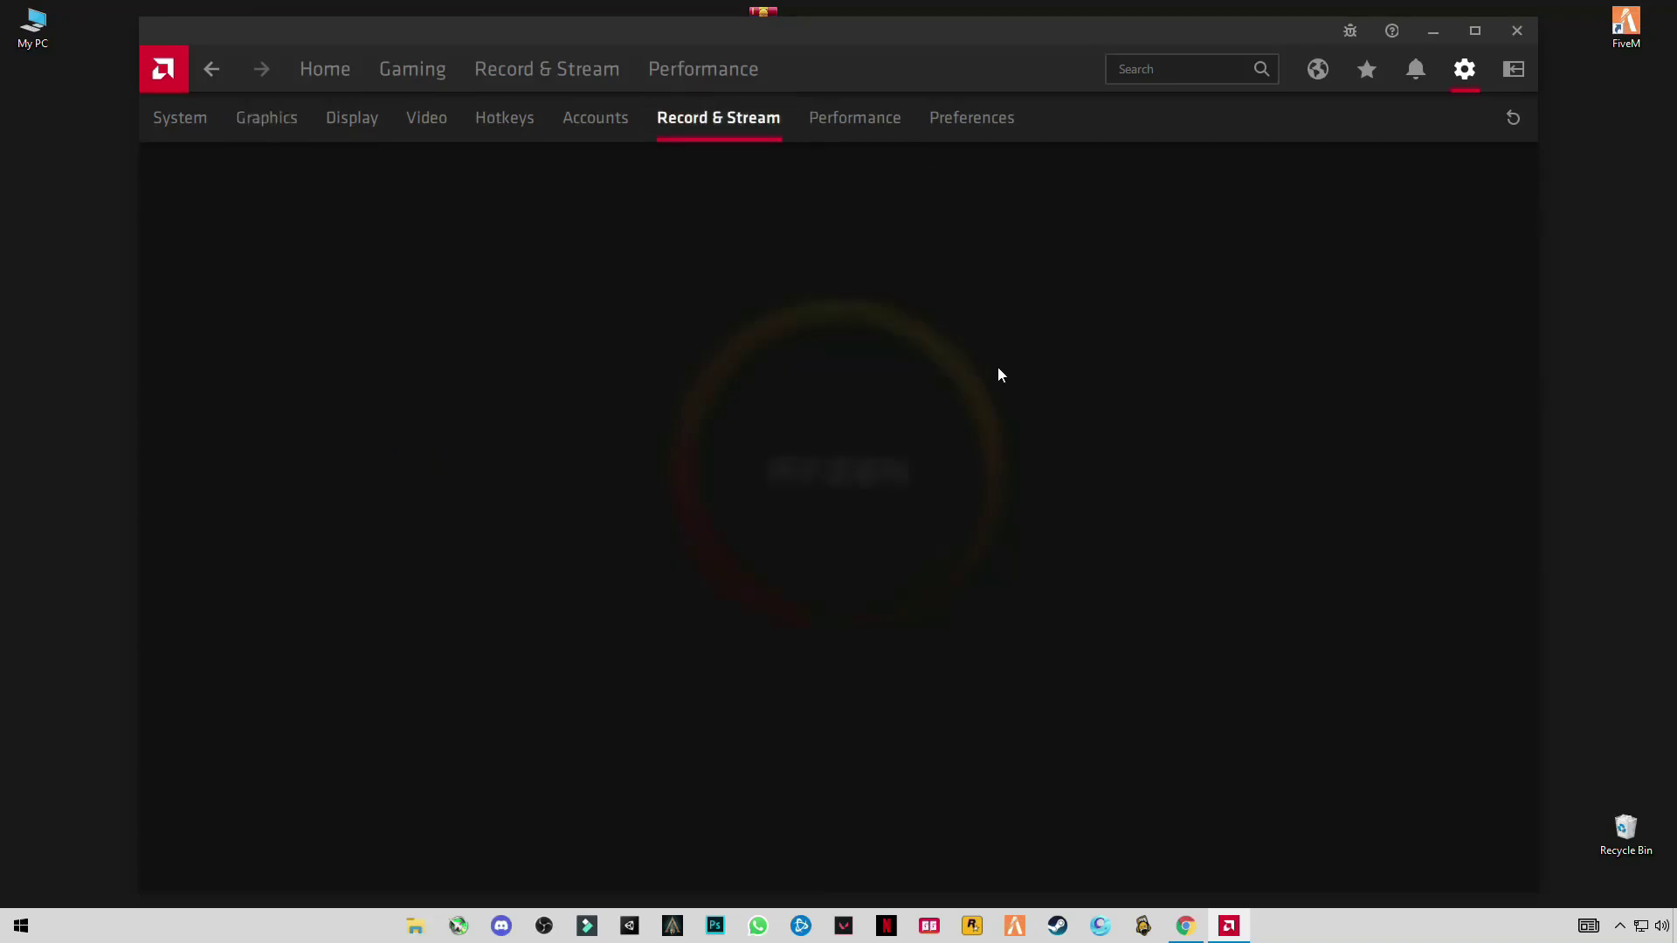
pyautogui.scroll(-1, 774, 445)
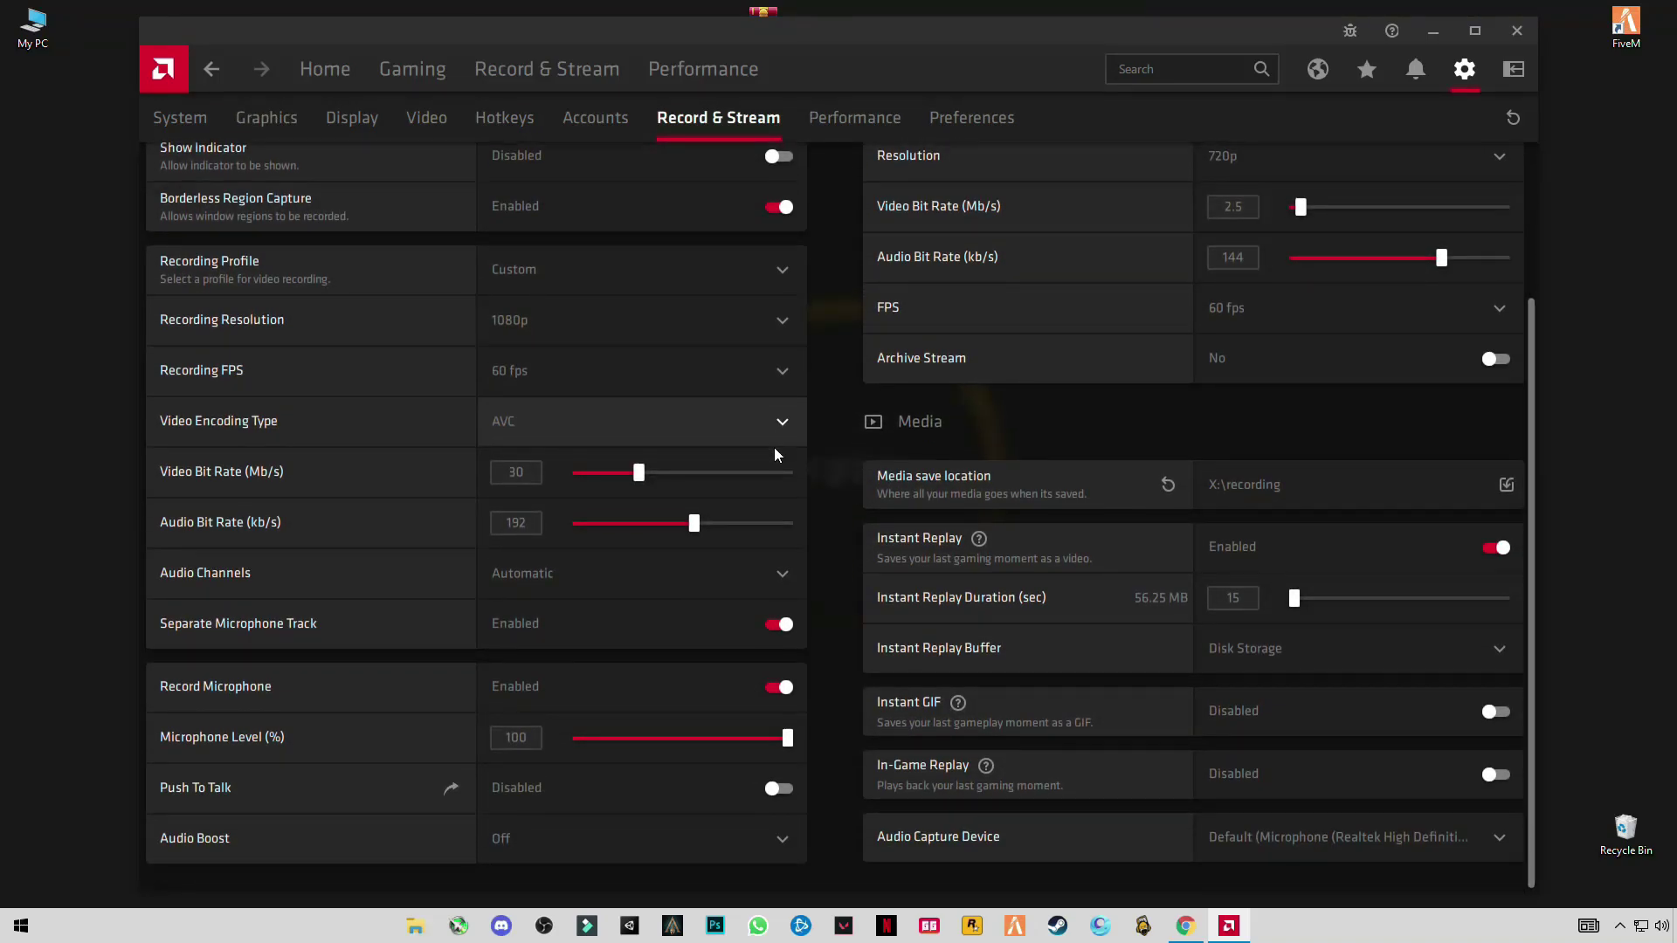
pyautogui.scroll(3, 810, 522)
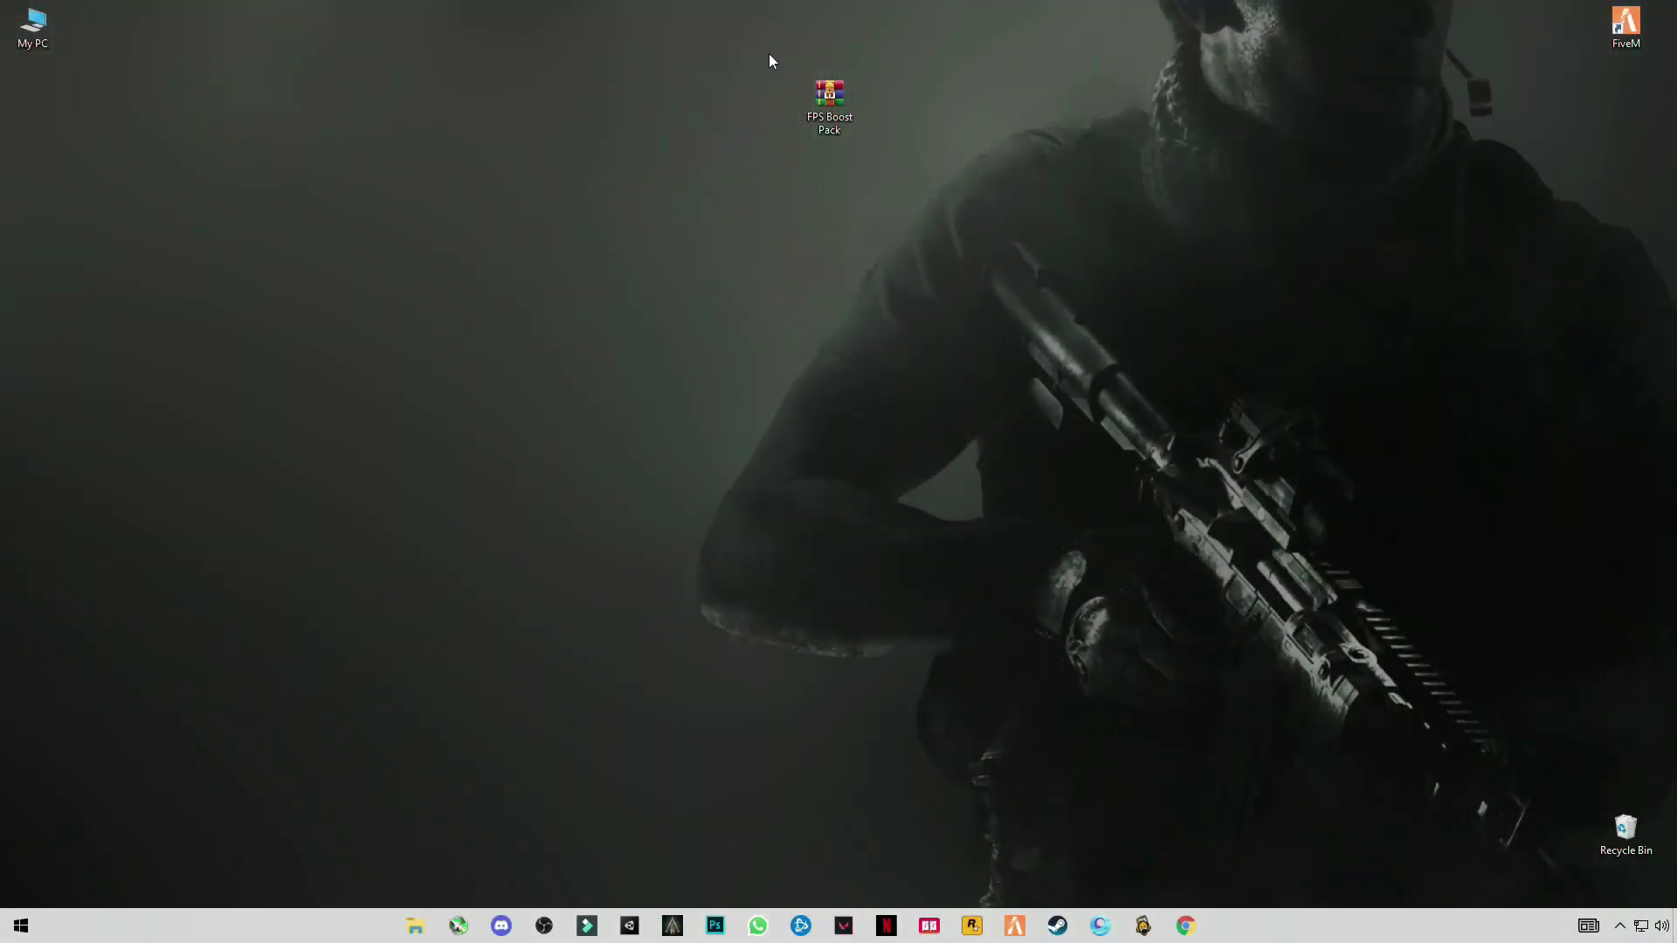
# Extract the FPS Boost Pack.rar archive.
pyautogui.moveTo(765, 52)
pyautogui.mouseDown()
pyautogui.moveTo(899, 190)
pyautogui.moveTo(897, 169)
pyautogui.mouseUp()
pyautogui.rightClick(811, 101)
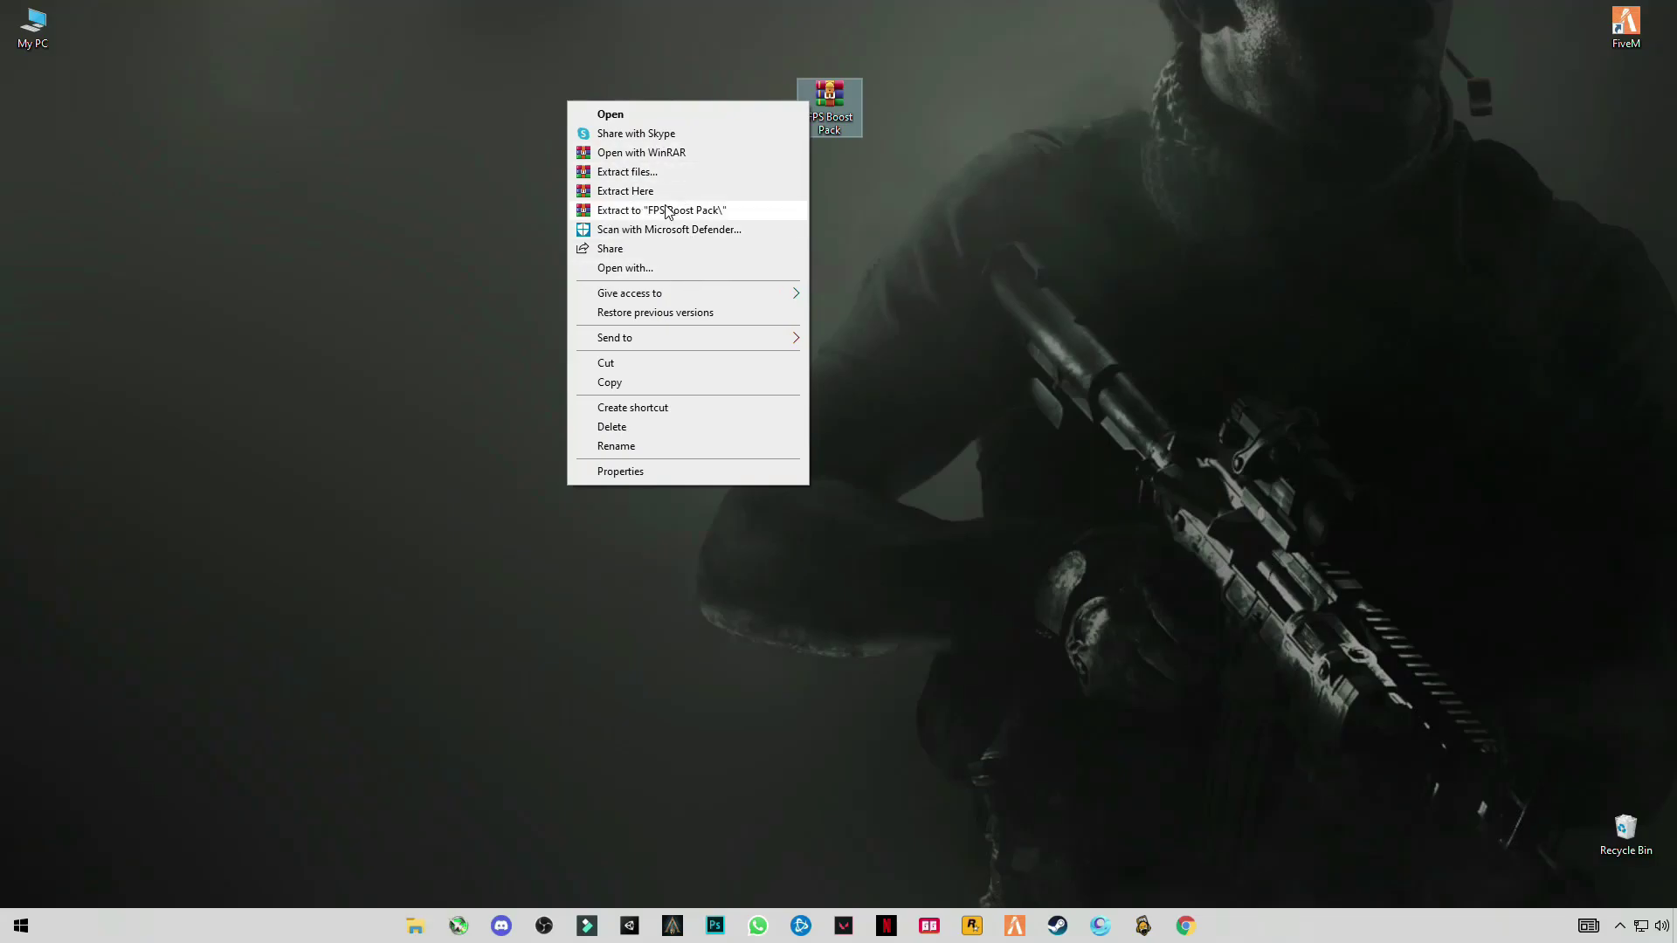
pyautogui.click(692, 214)
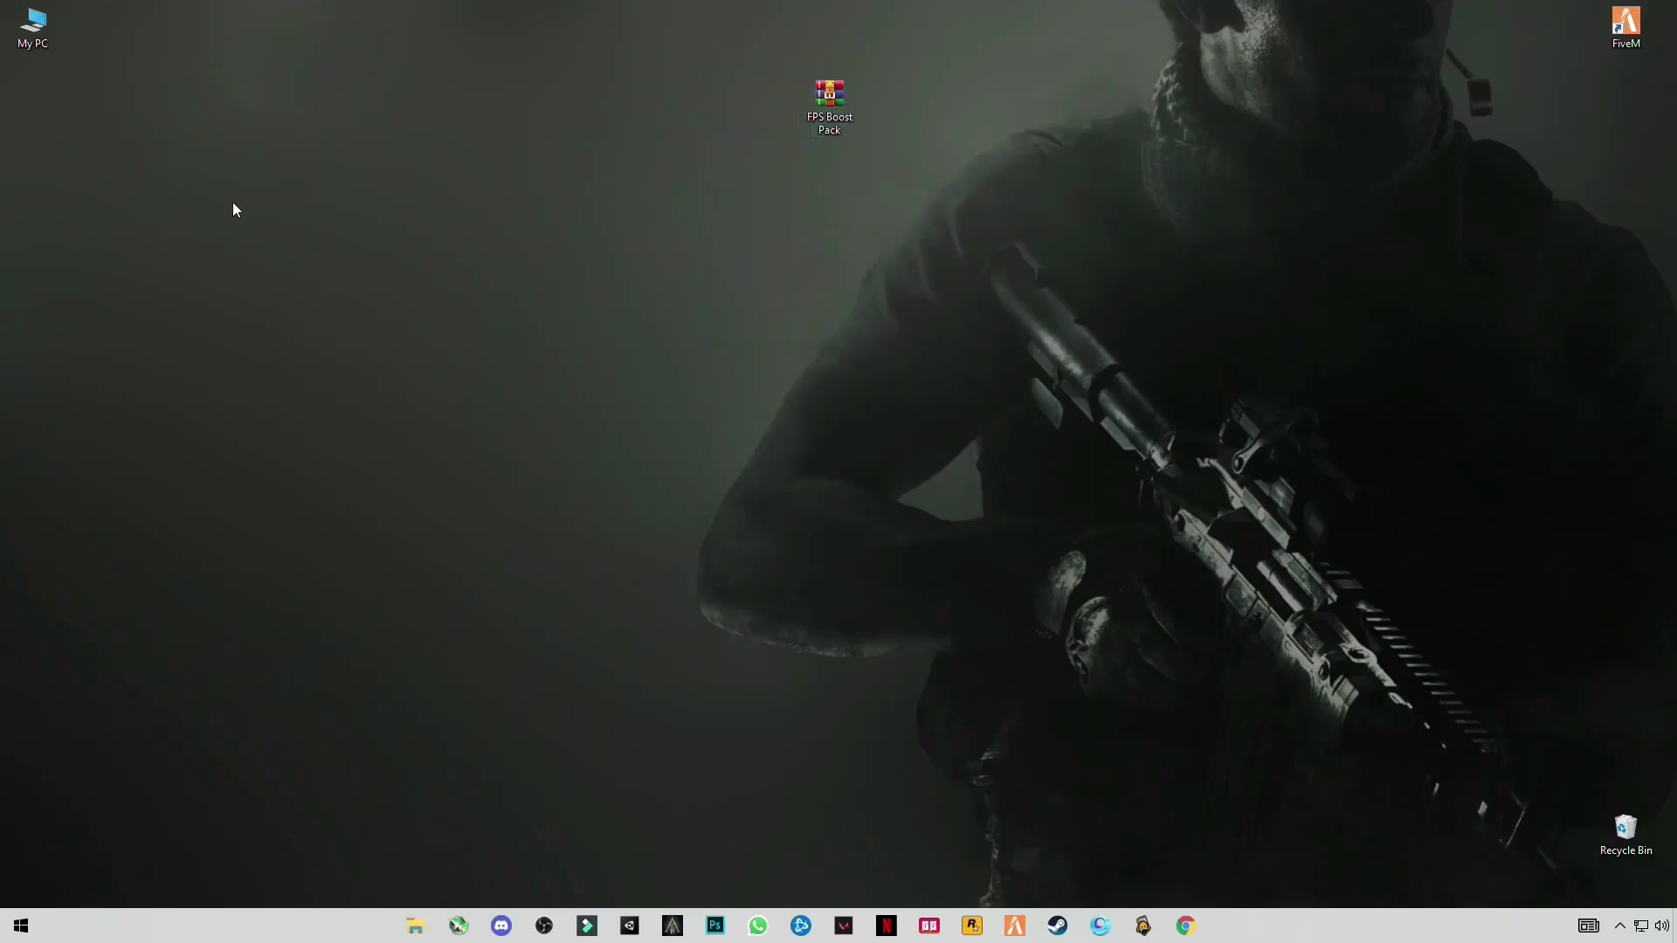
# Open the extracted FPS Boost Pack > FPS Boost Pack > 1 Start folder.
pyautogui.doubleClick(33, 102)
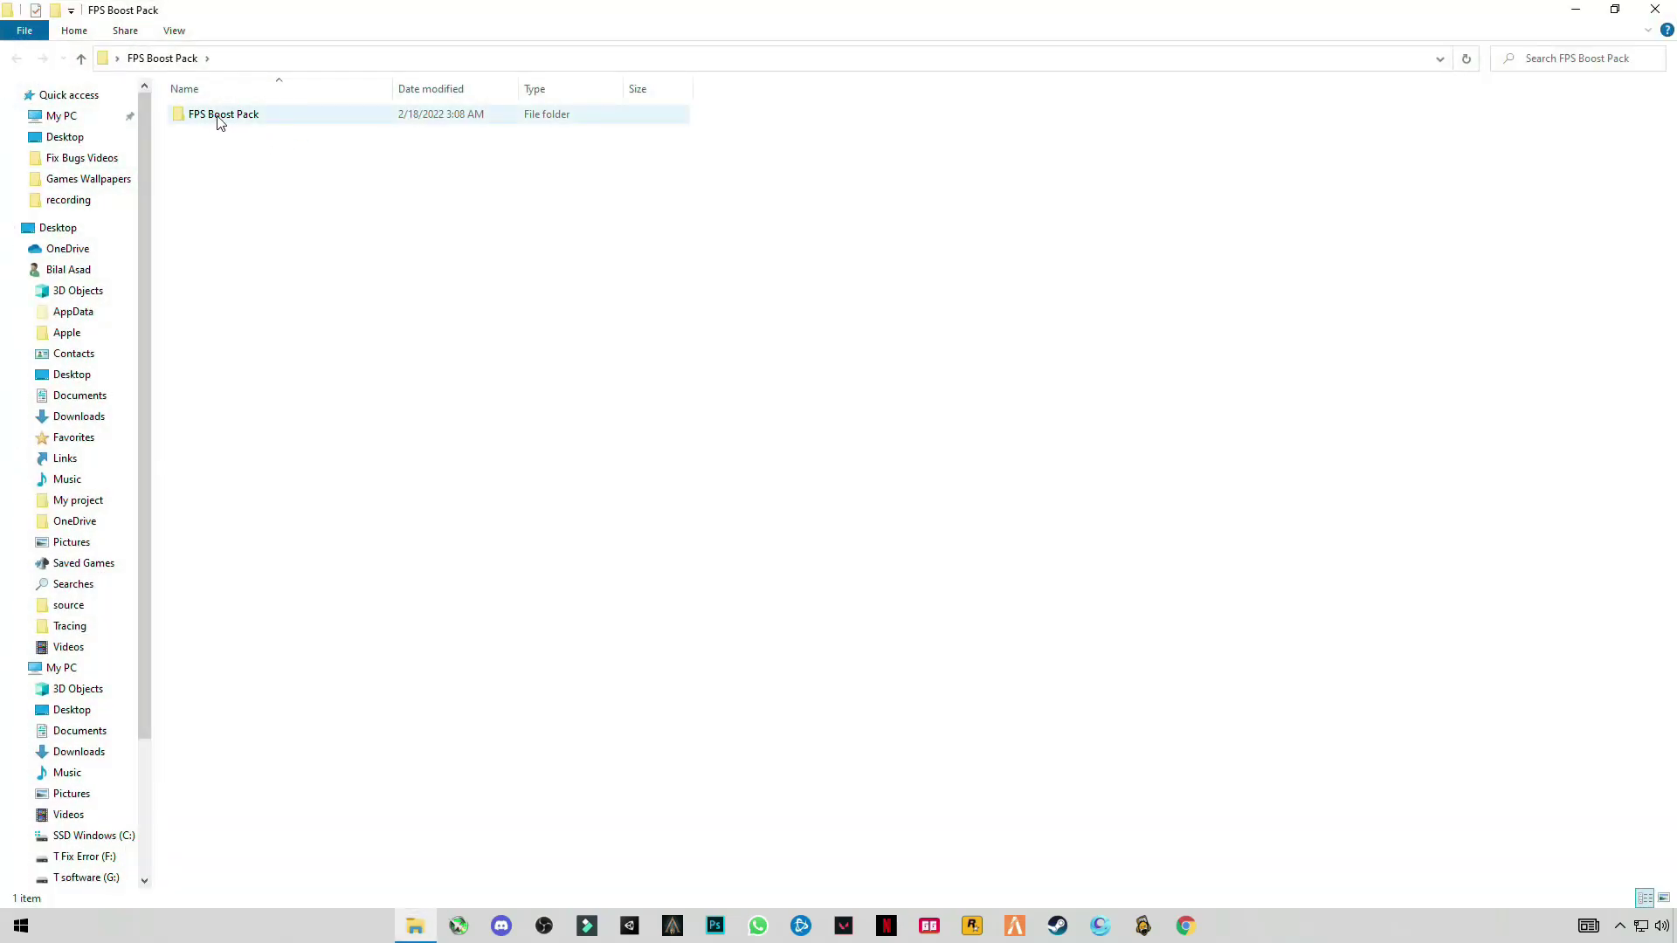
pyautogui.doubleClick(217, 118)
pyautogui.moveTo(250, 249)
pyautogui.mouseDown()
pyautogui.moveTo(227, 138)
pyautogui.moveTo(328, 246)
pyautogui.mouseUp()
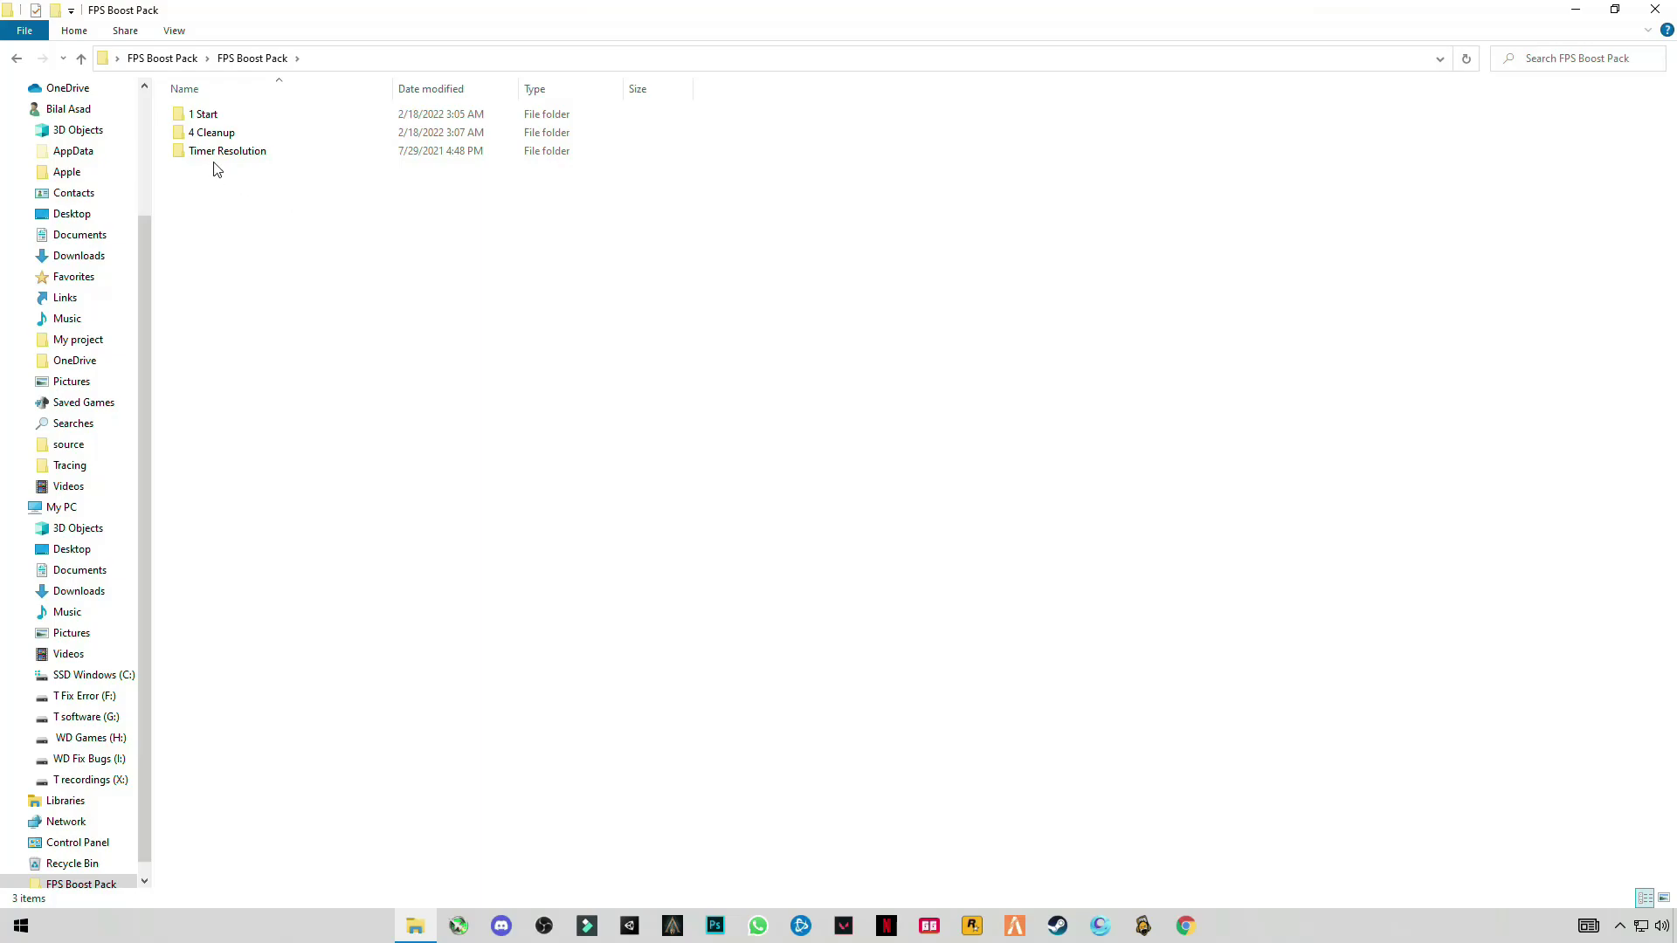
pyautogui.doubleClick(208, 115)
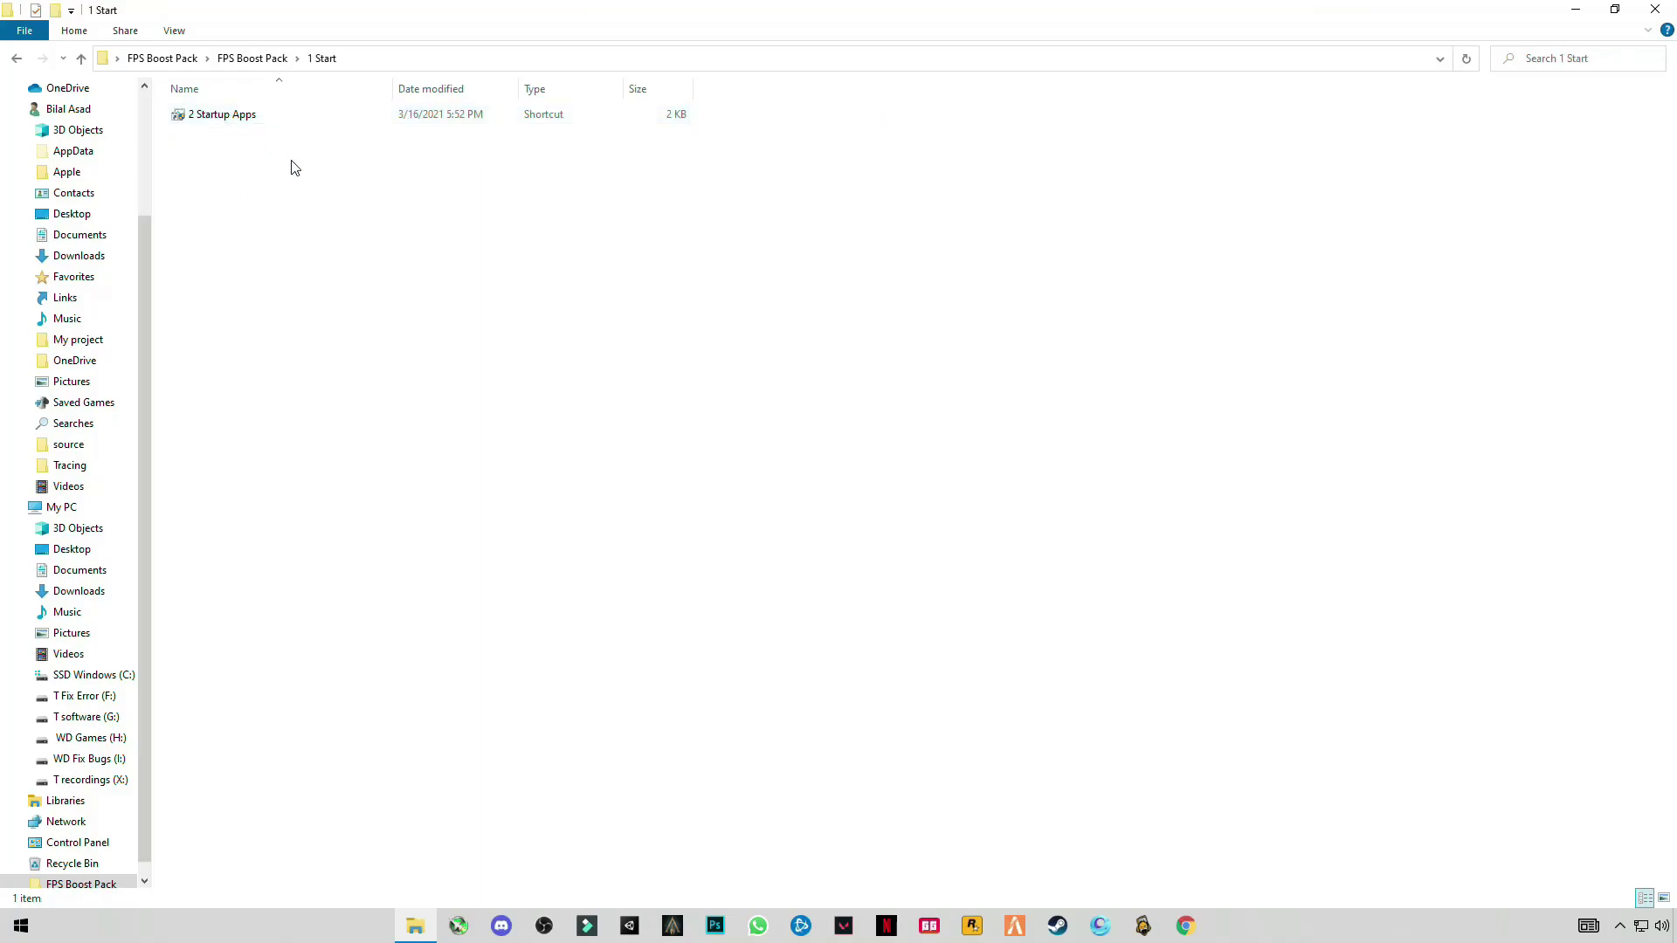
# Launch 2 Startup Apps, check the Update entry among the disabled apps, and close Task Manager.
pyautogui.doubleClick(217, 115)
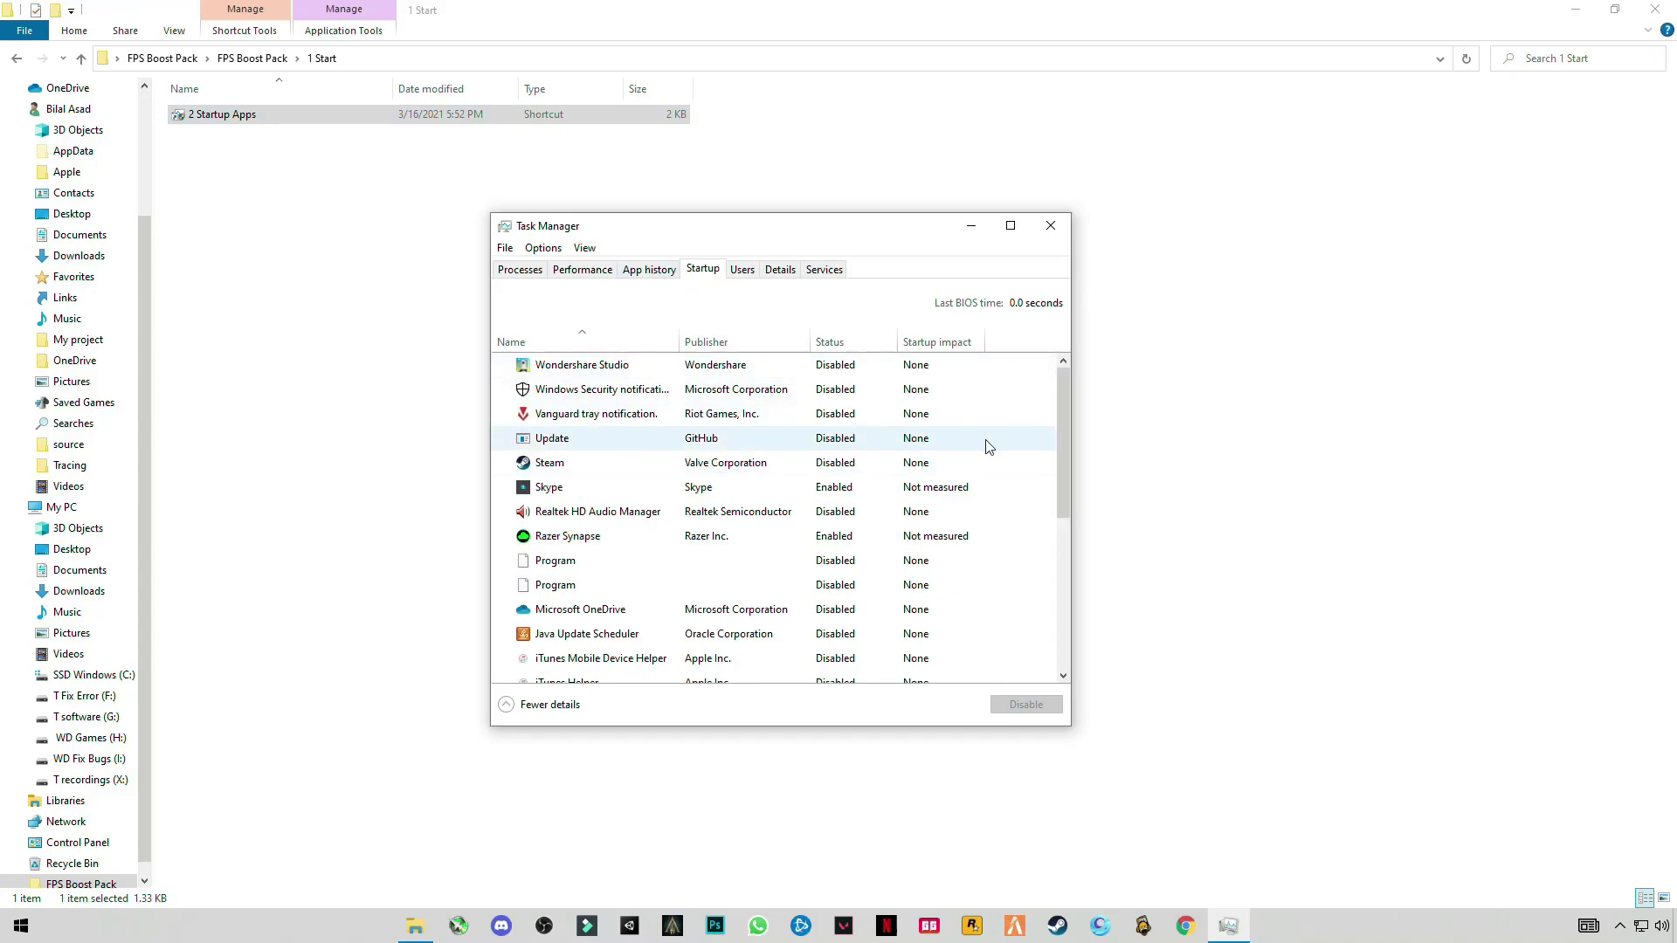
pyautogui.moveTo(1065, 413); pyautogui.dragTo(1085, 620)
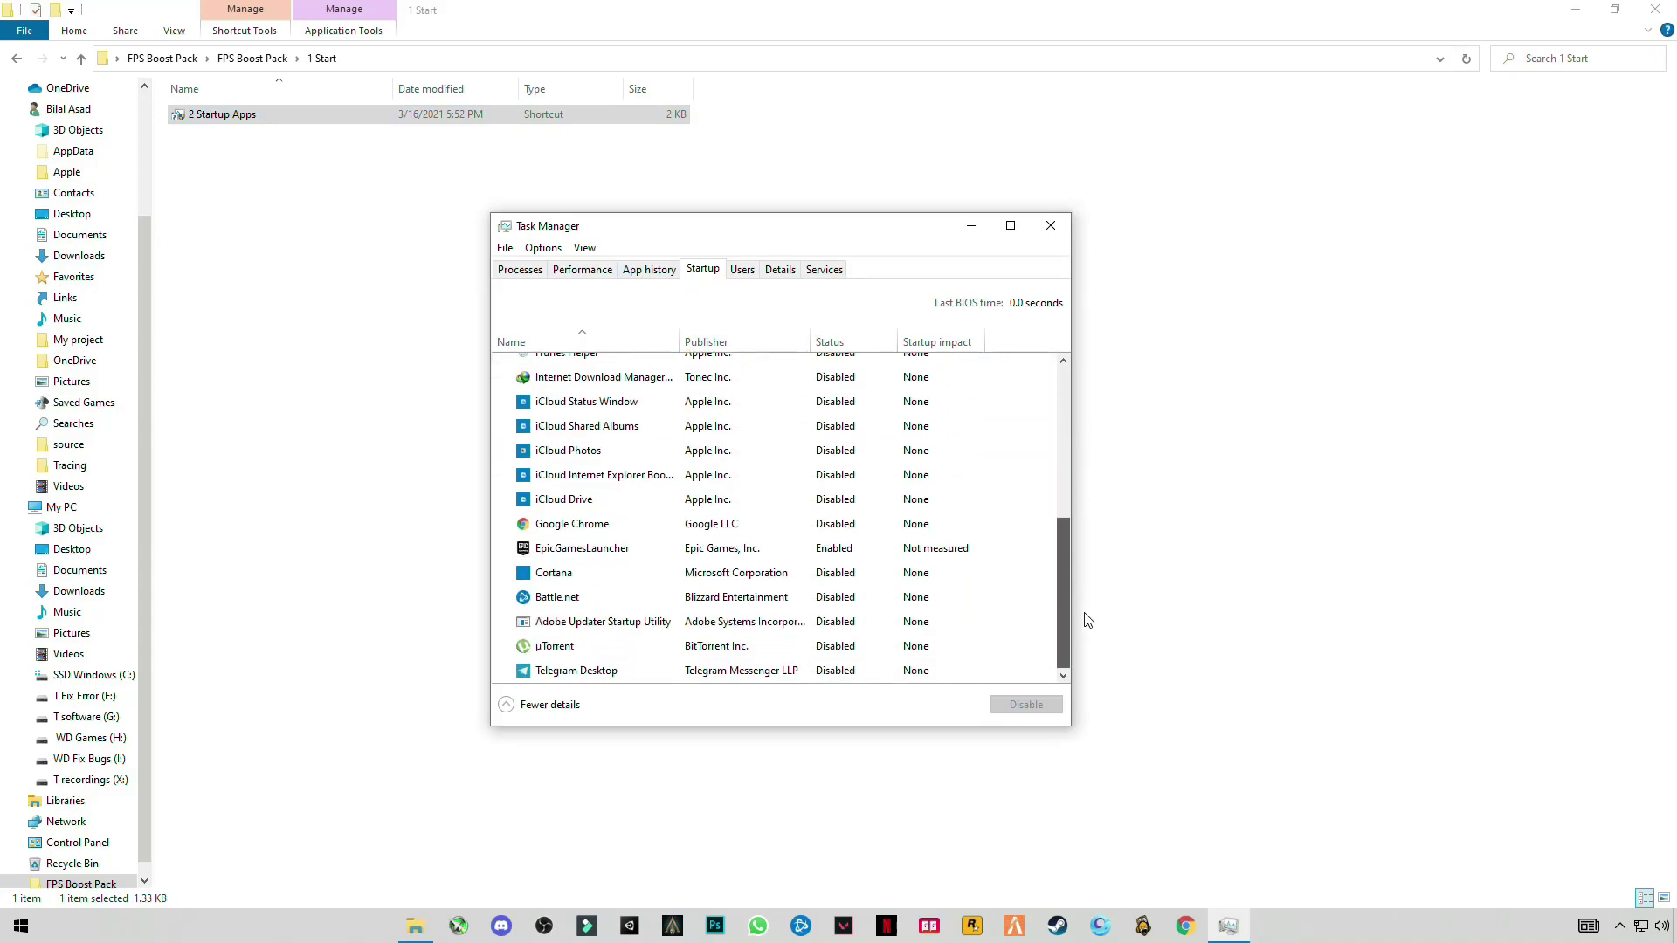
pyautogui.scroll(1, 925, 603)
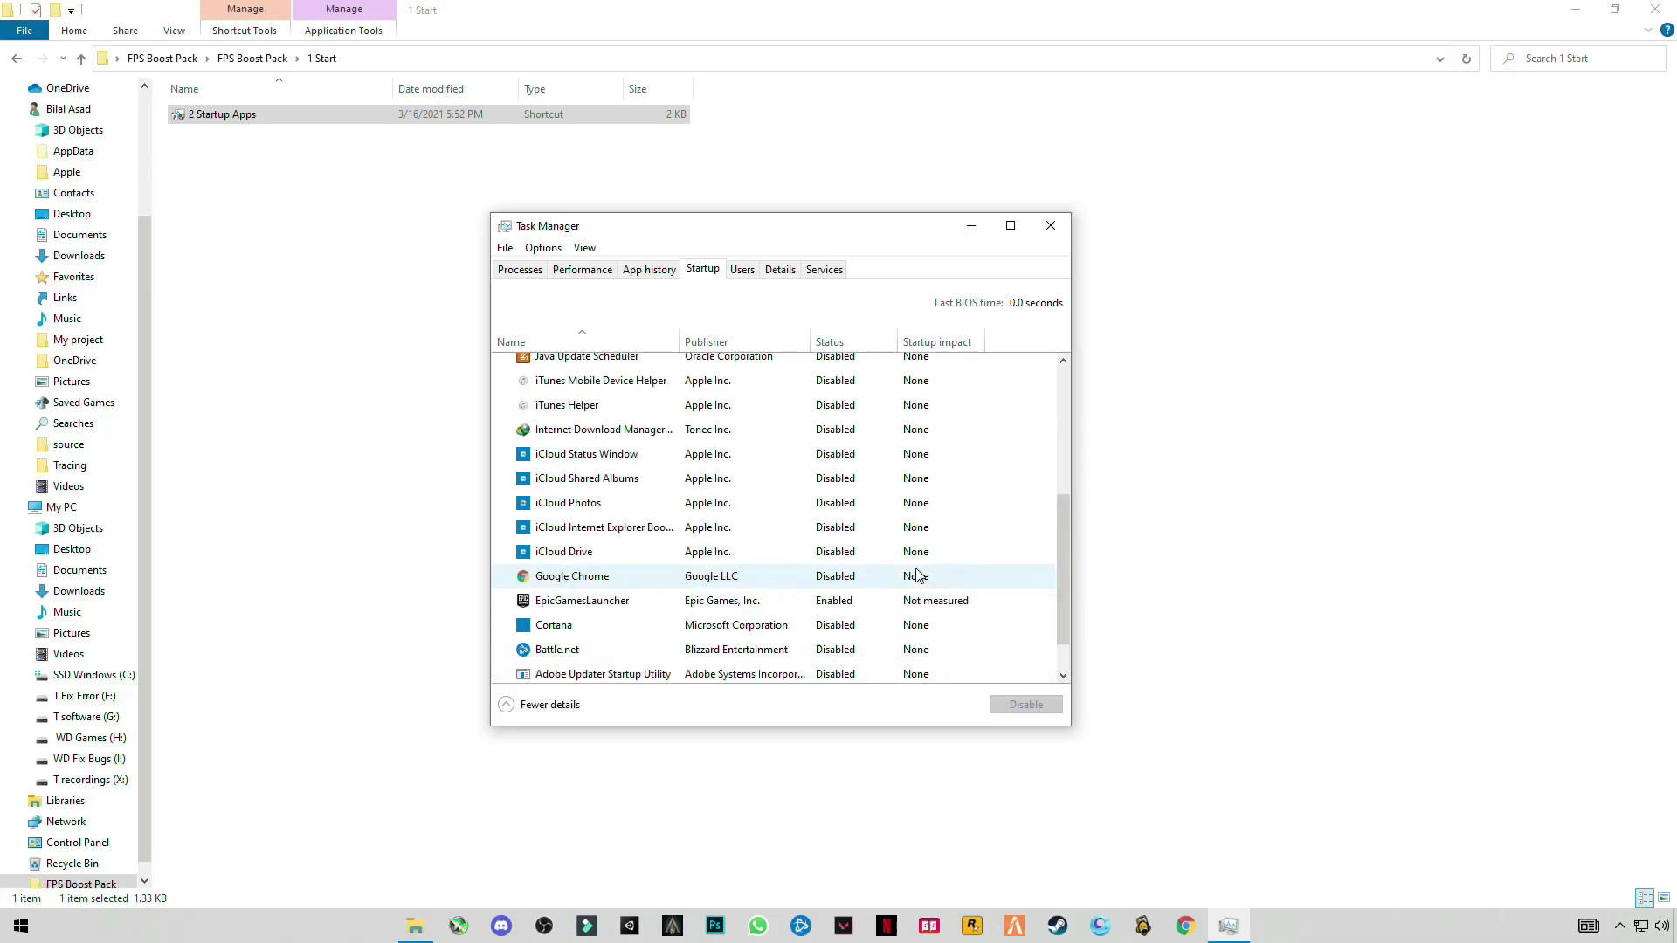
pyautogui.scroll(2, 922, 574)
pyautogui.scroll(2, 923, 575)
pyautogui.scroll(1, 917, 393)
pyautogui.click(826, 445)
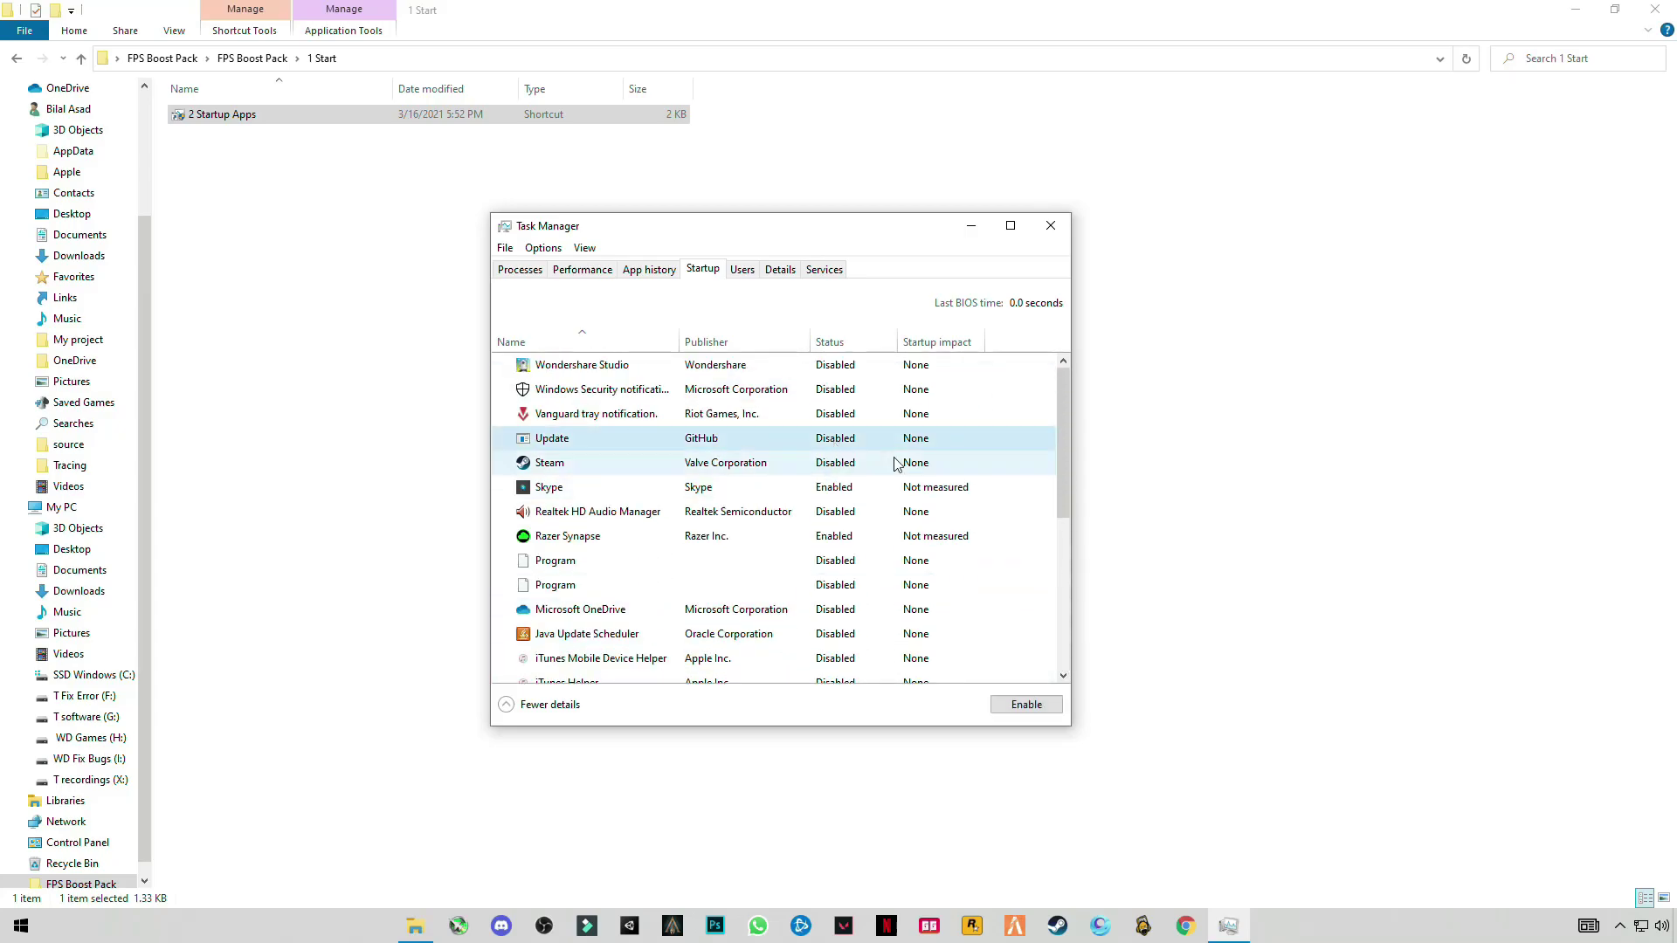
pyautogui.moveTo(1067, 469)
pyautogui.mouseDown()
pyautogui.moveTo(1065, 621)
pyautogui.moveTo(1082, 440)
pyautogui.mouseUp()
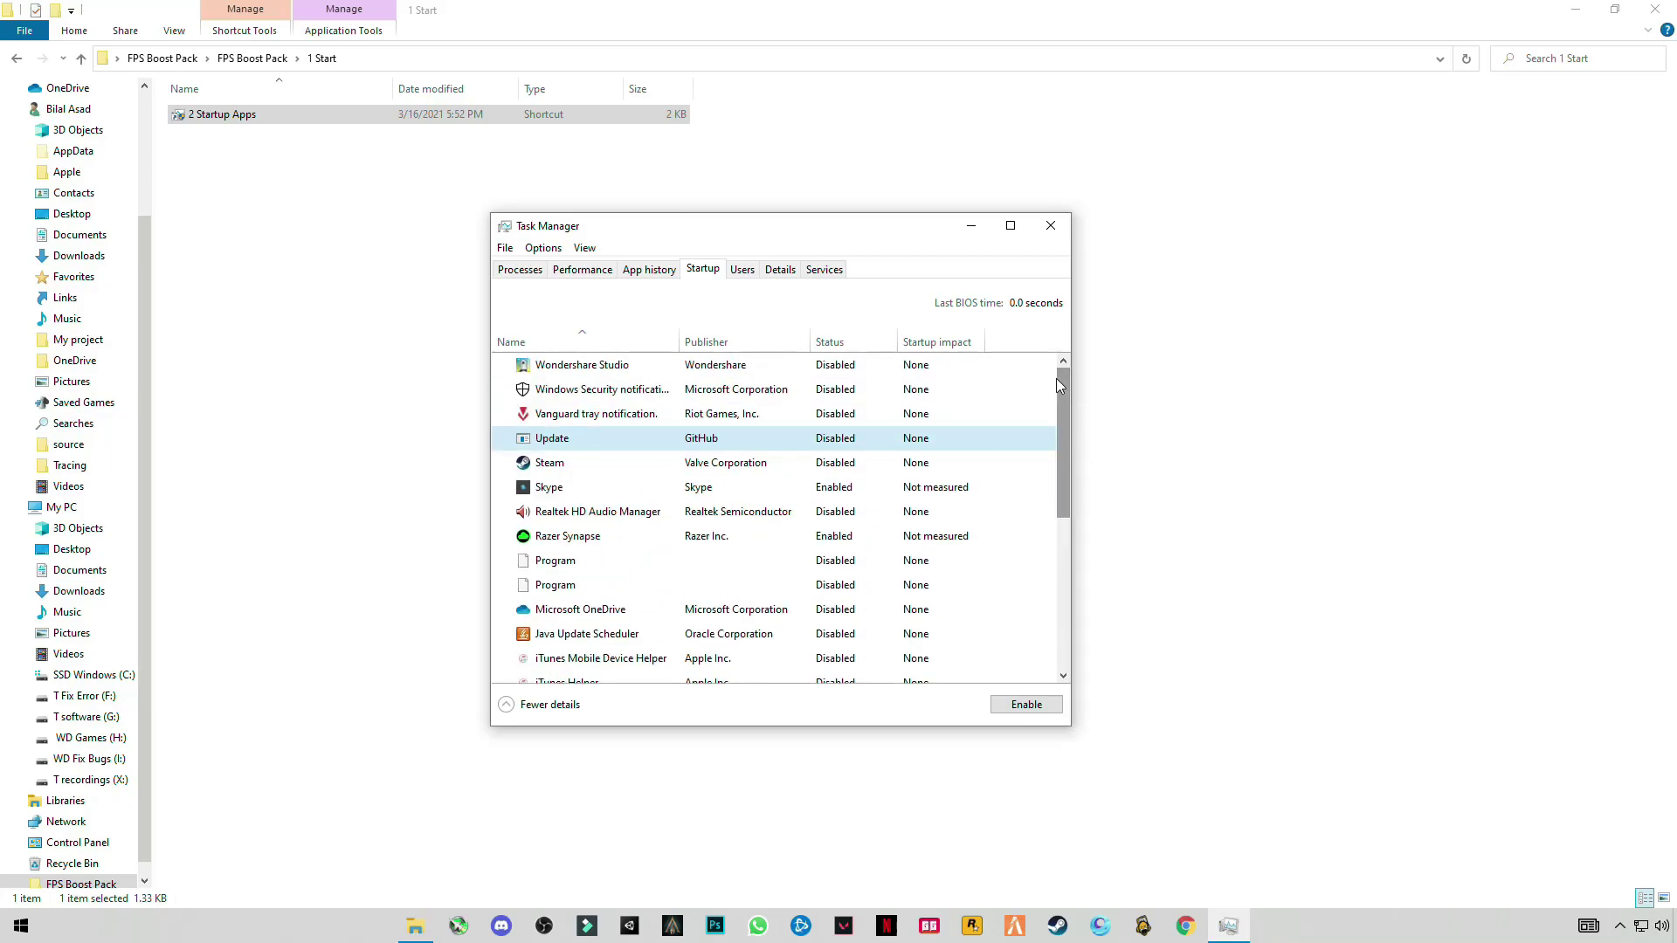
pyautogui.click(1050, 226)
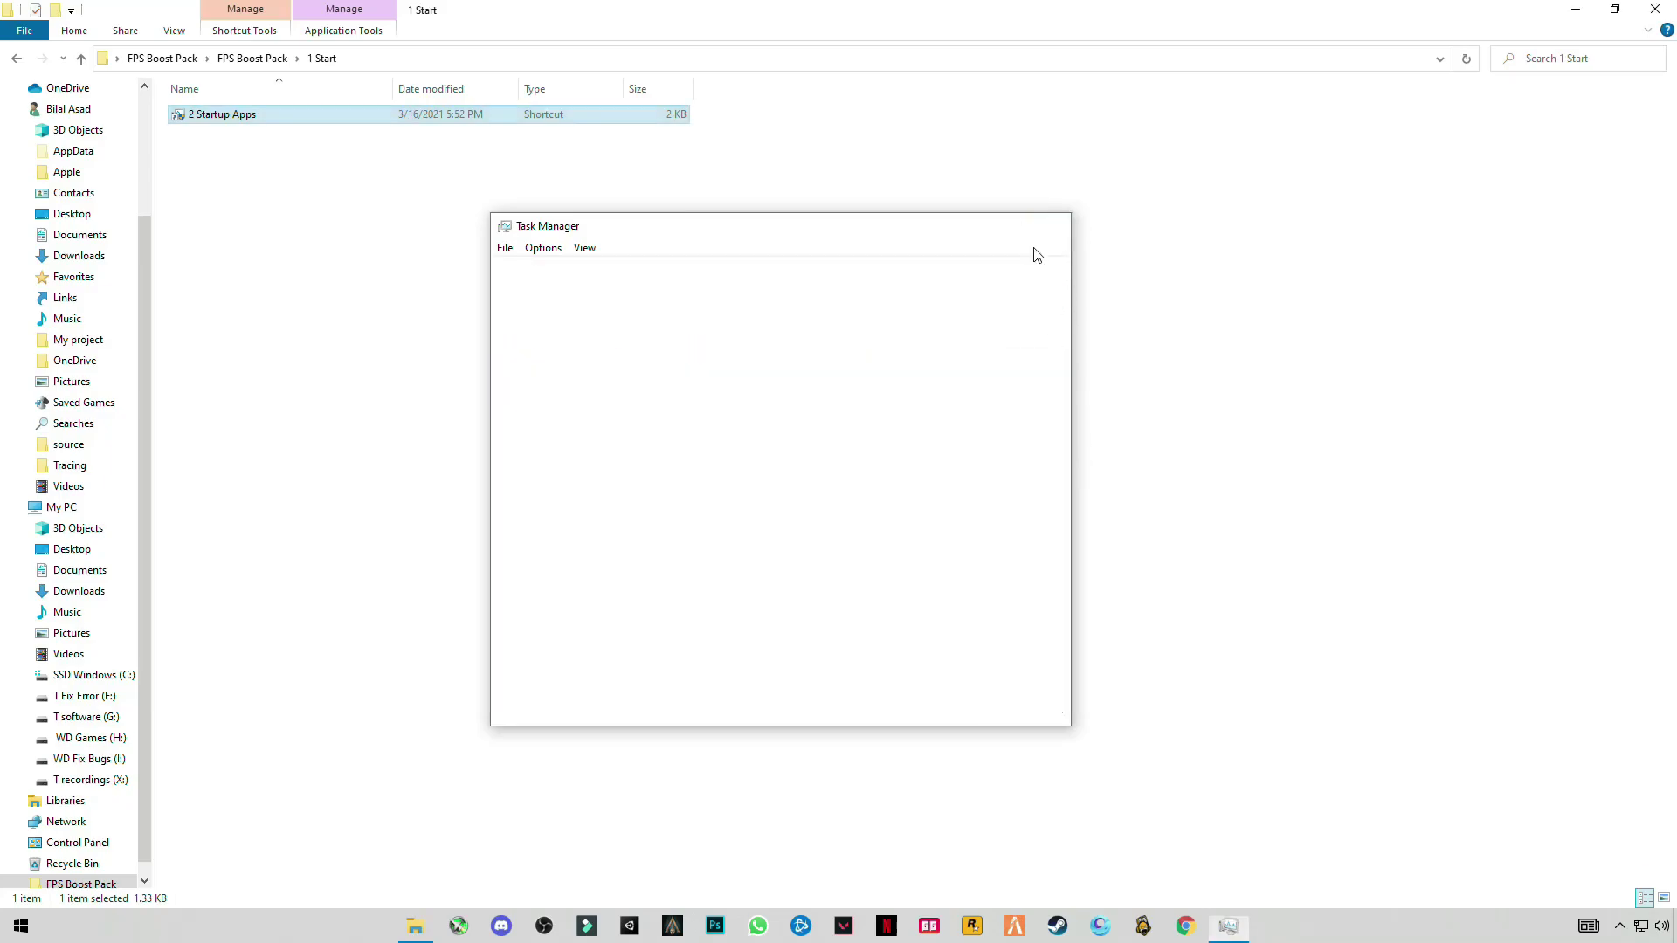
# Run the Delete Windows Trash Cache script from the 4 Cleanup folder.
pyautogui.click(14, 62)
pyautogui.doubleClick(237, 133)
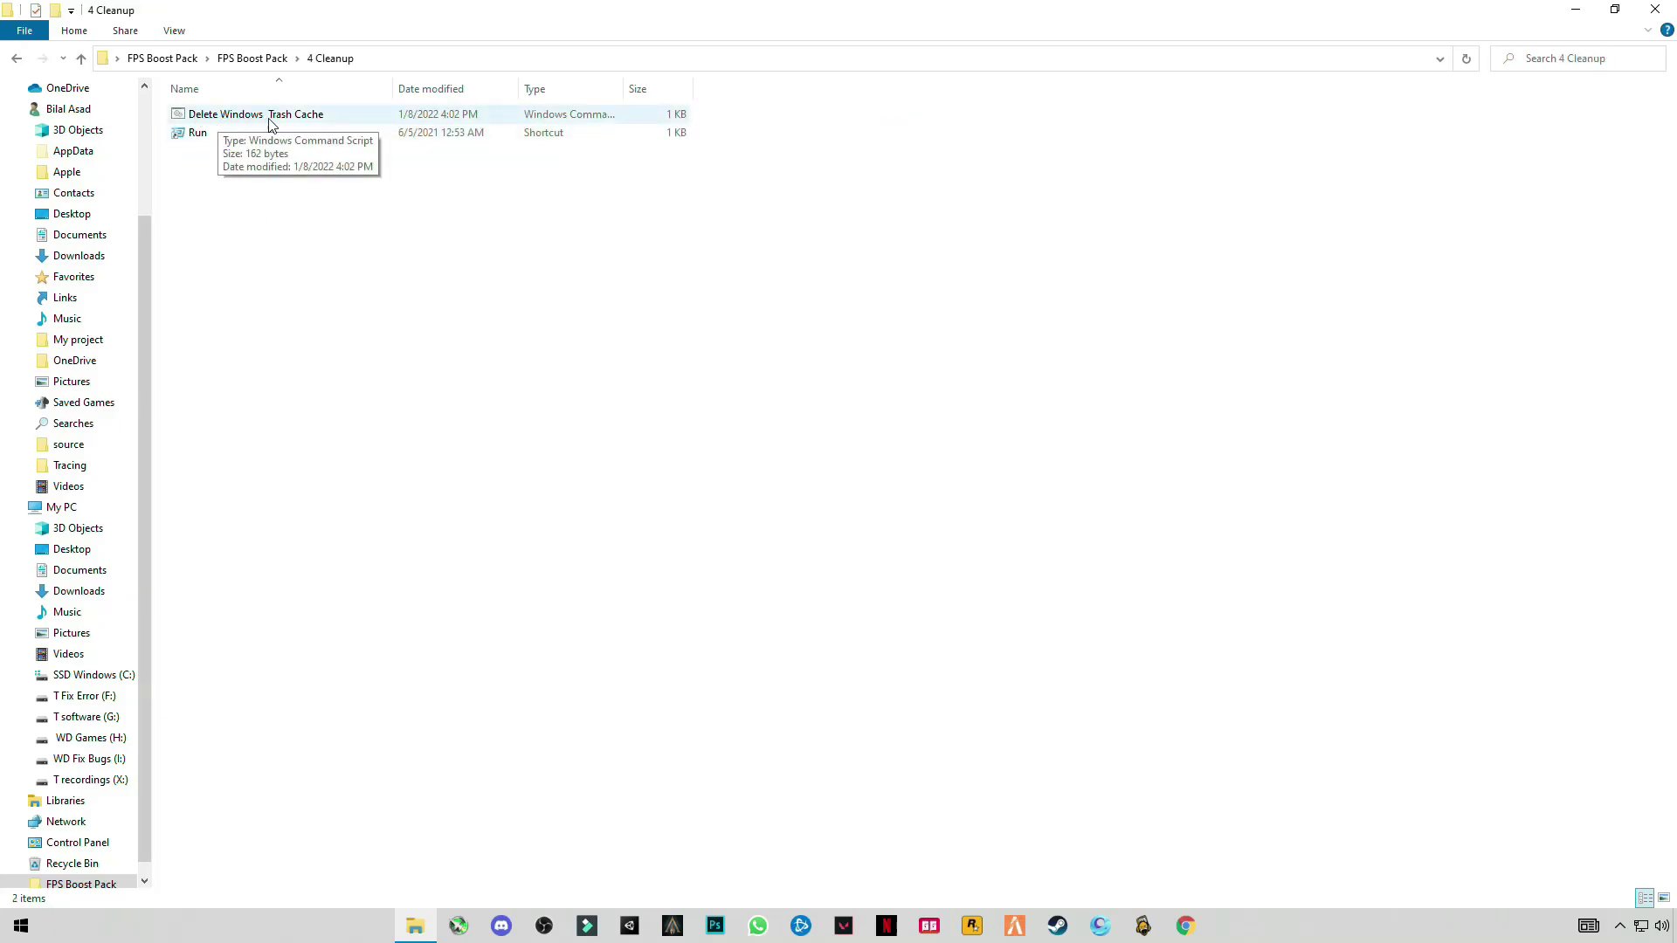
pyautogui.doubleClick(251, 119)
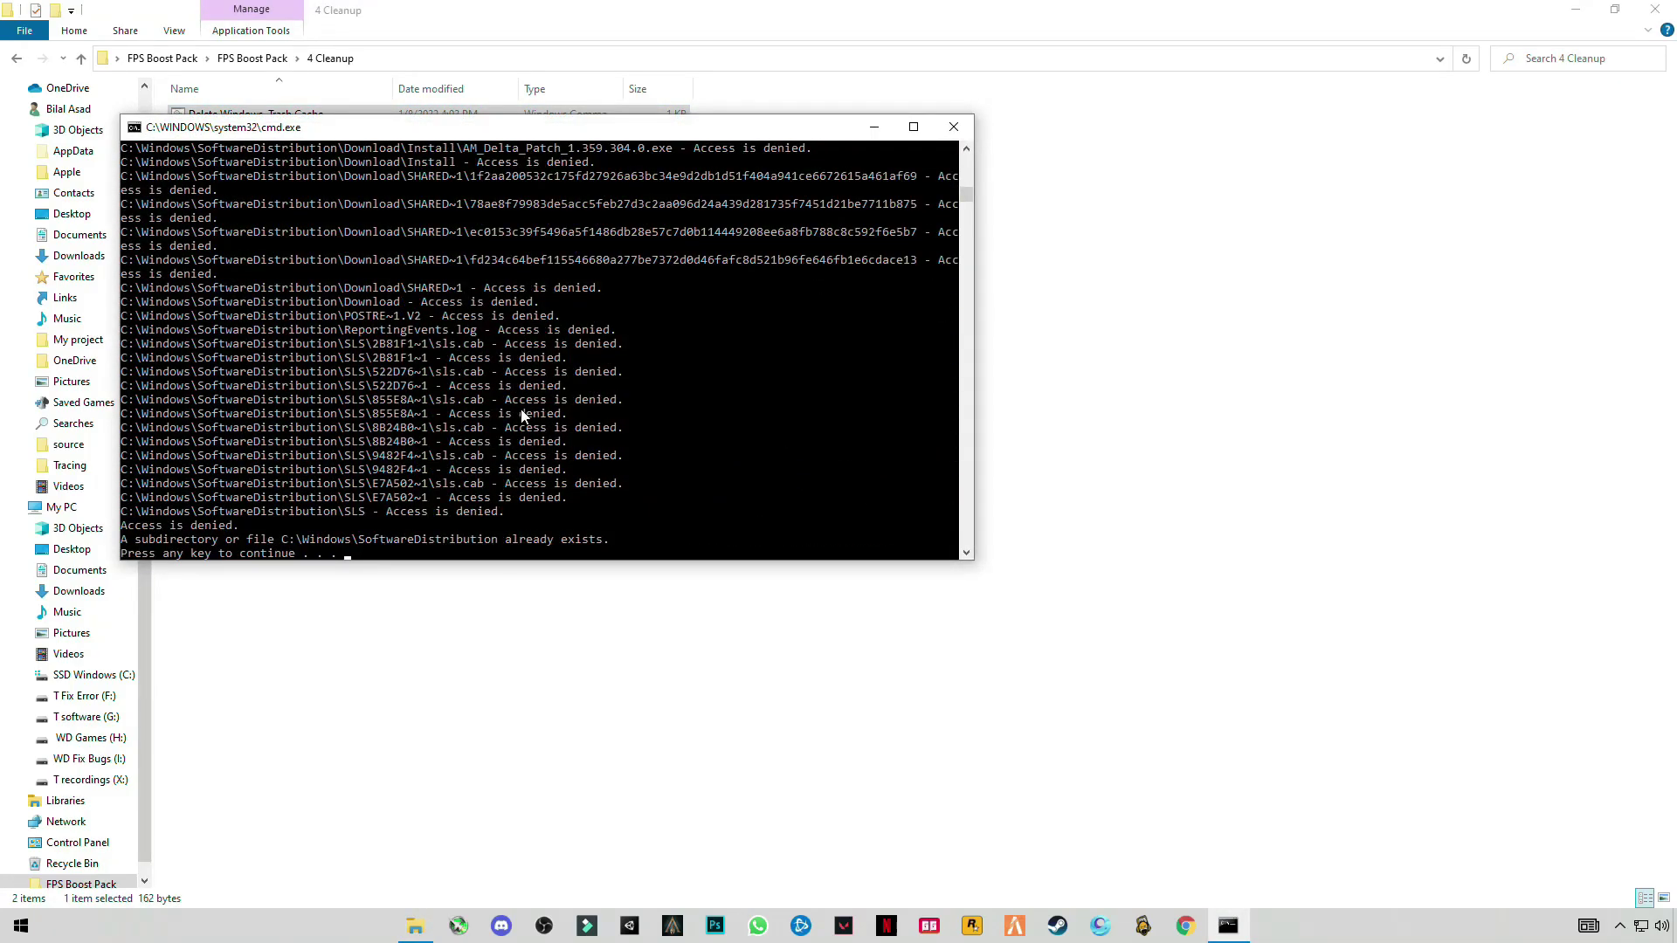
pyautogui.press('Return')
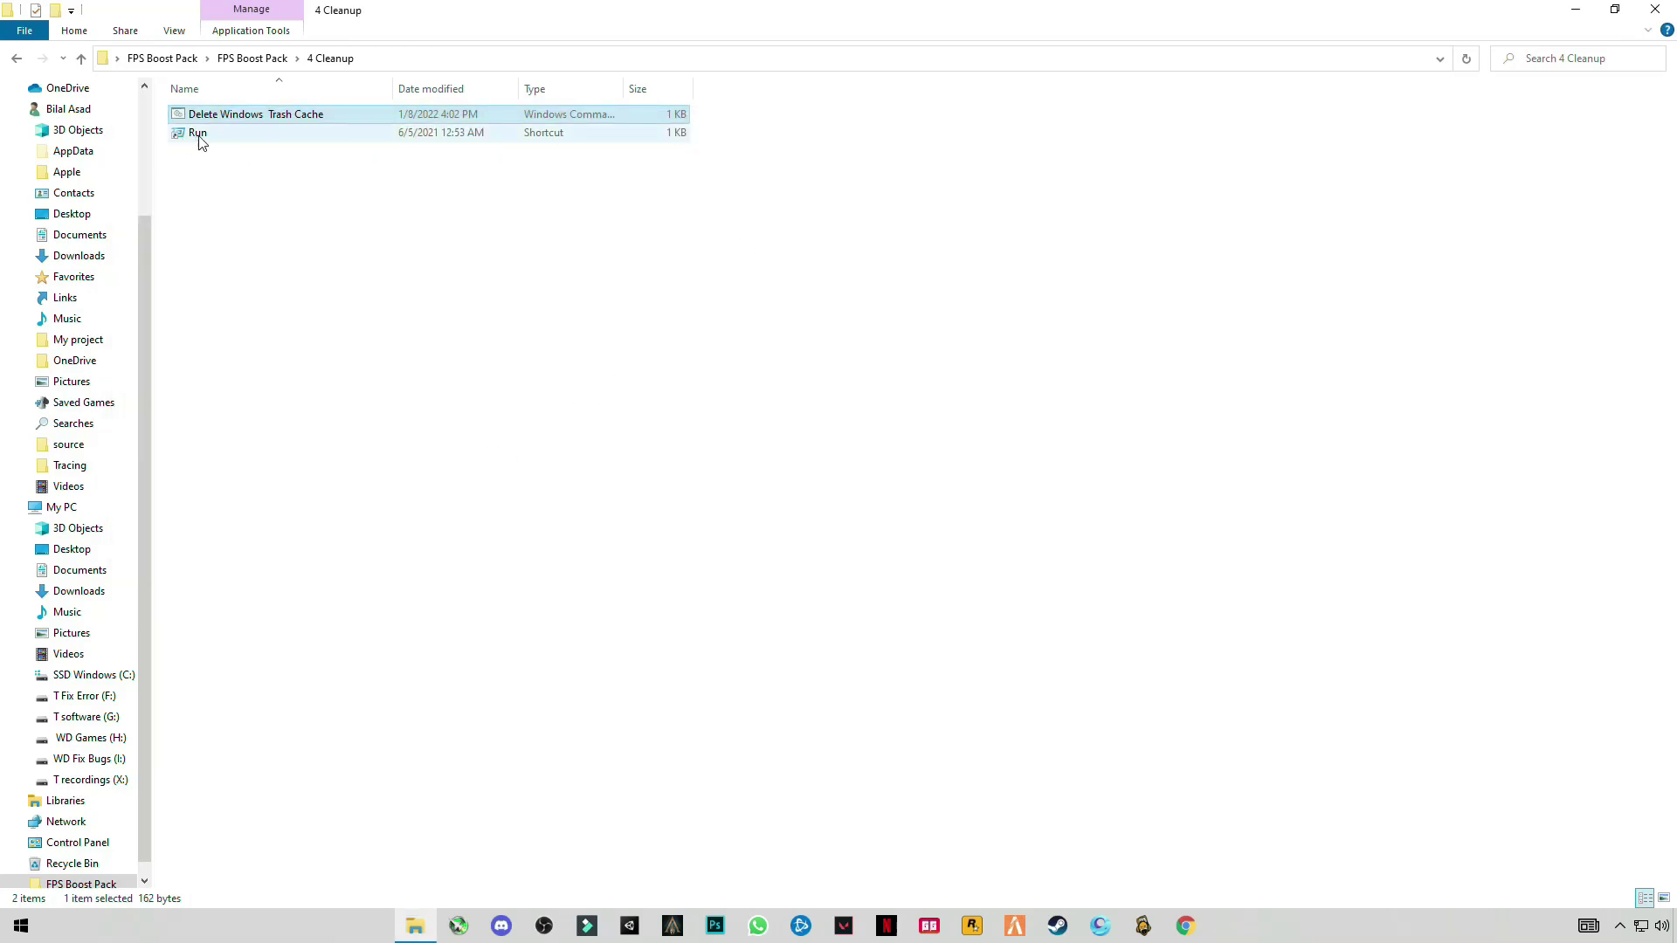
# Delete everything in the Windows Temp folder, skipping files in use.
pyautogui.doubleClick(197, 136)
pyautogui.write('temp')
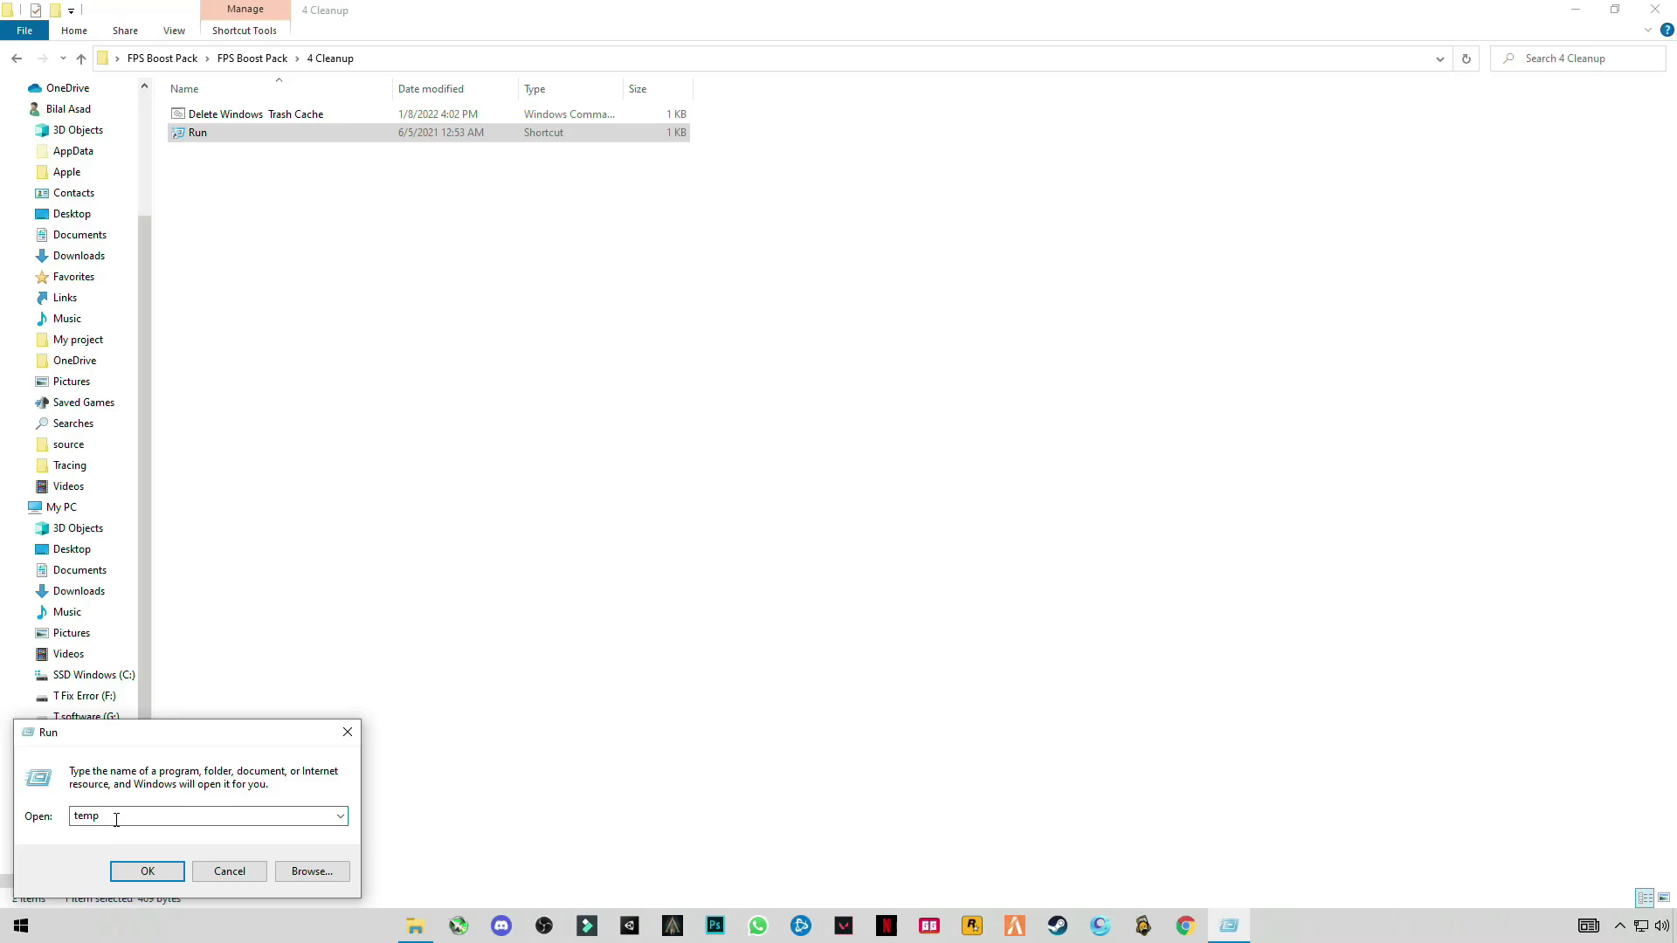
pyautogui.click(162, 871)
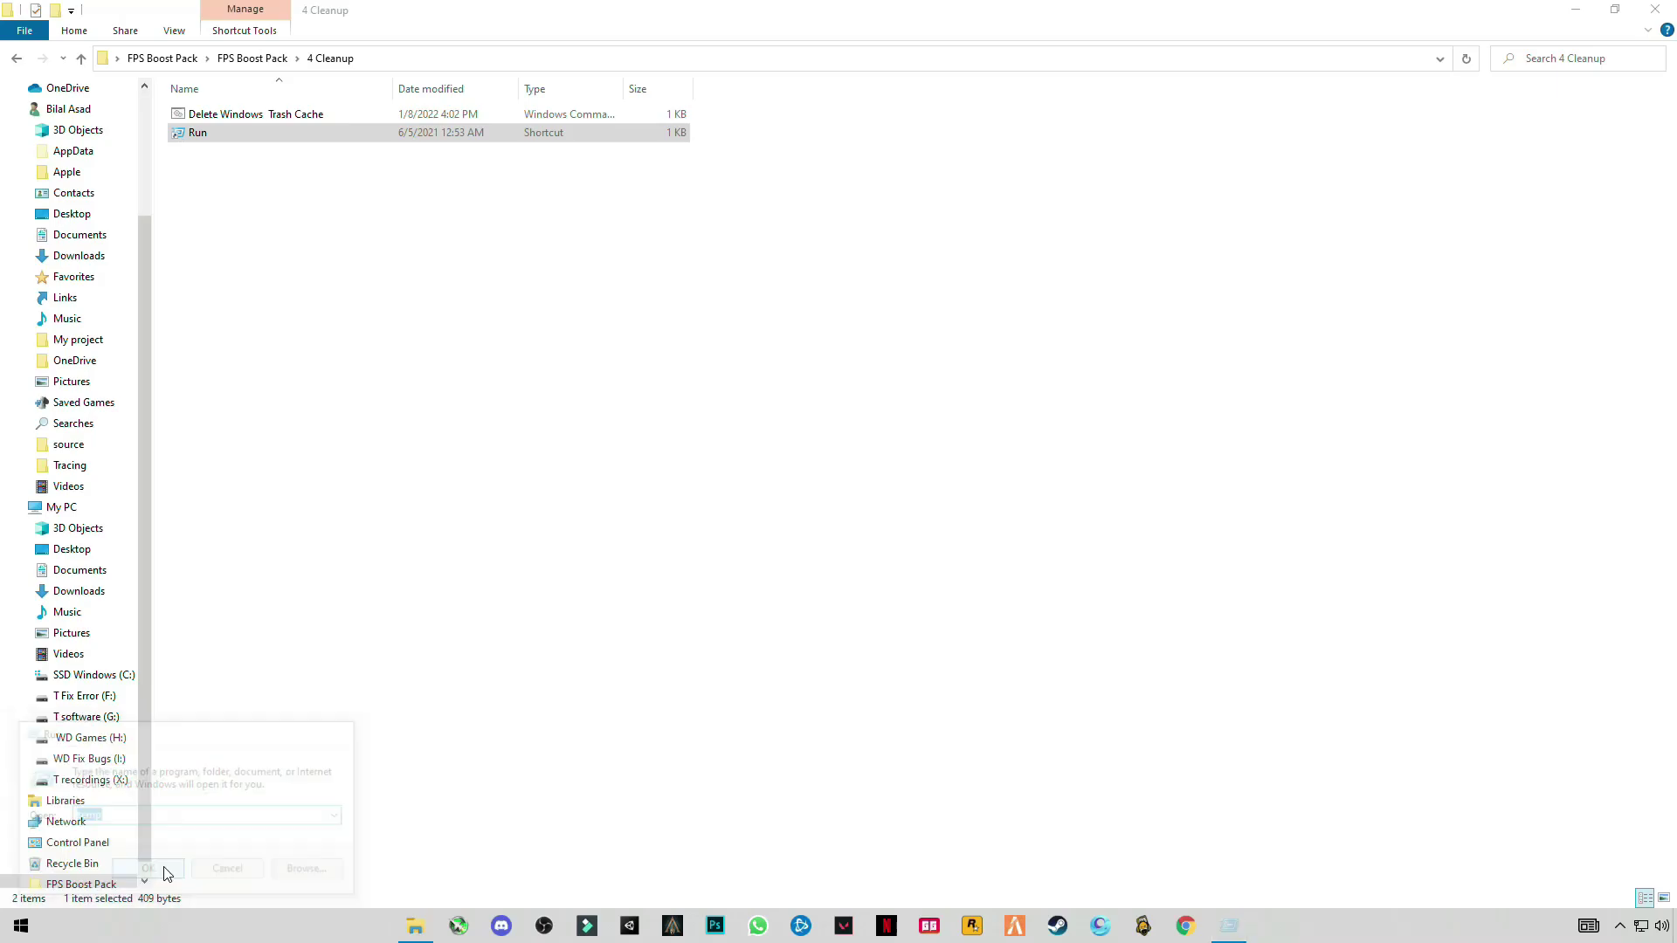
pyautogui.click(276, 465)
pyautogui.hotkey('ctrl', 'a')
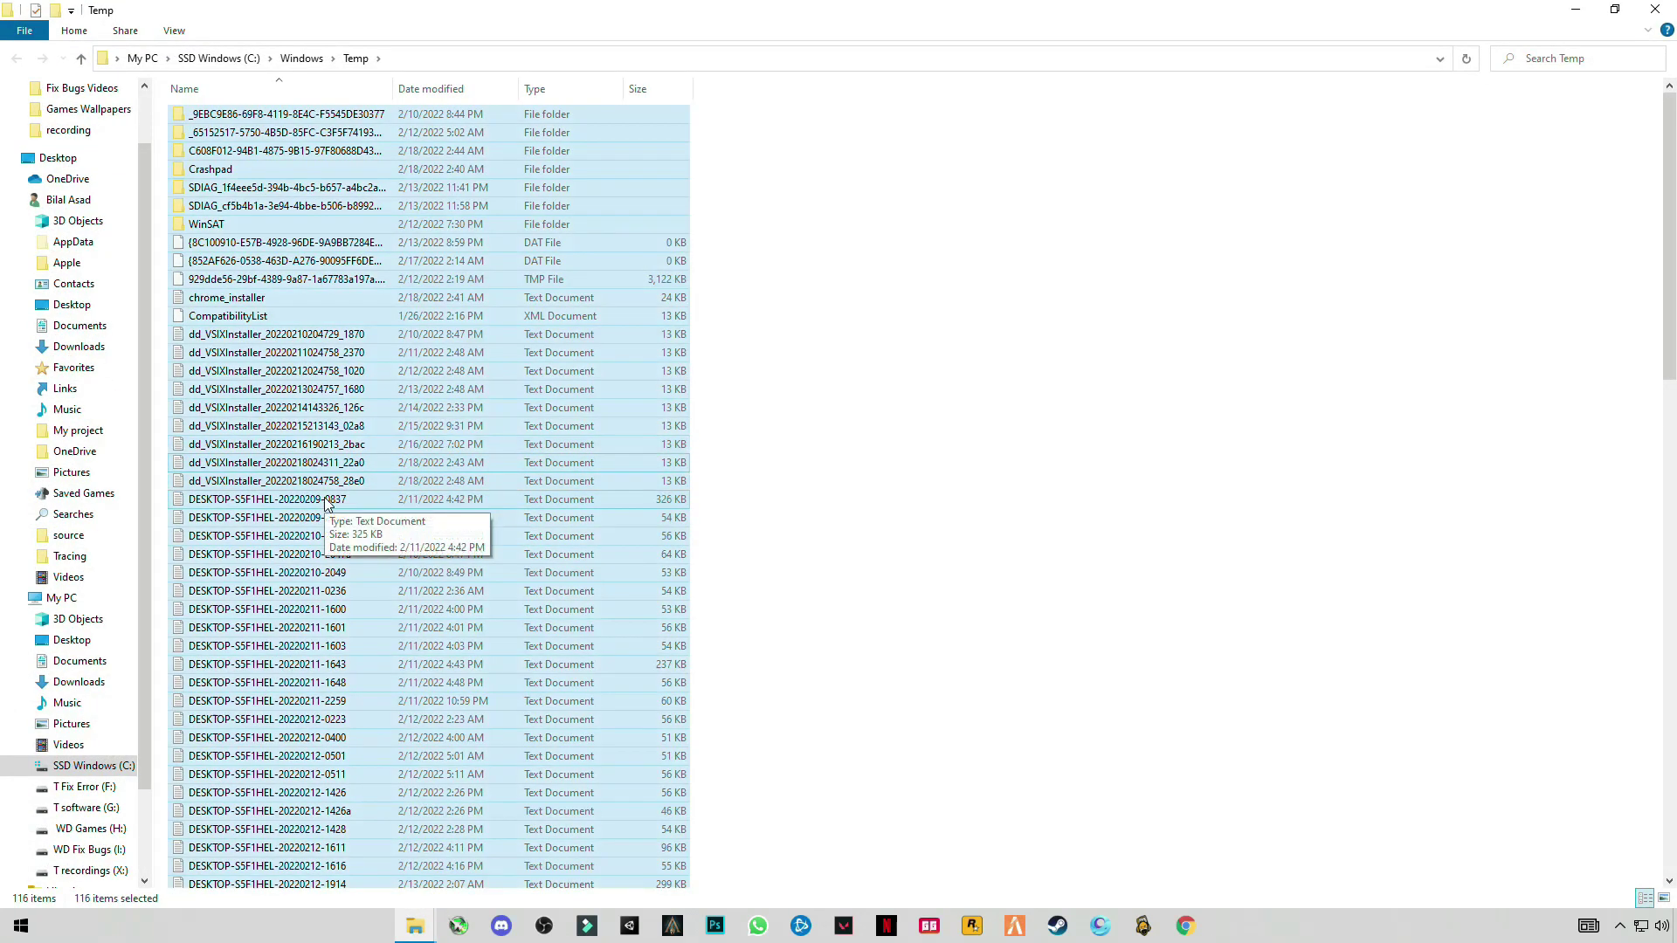
pyautogui.rightClick(299, 377)
pyautogui.click(115, 603)
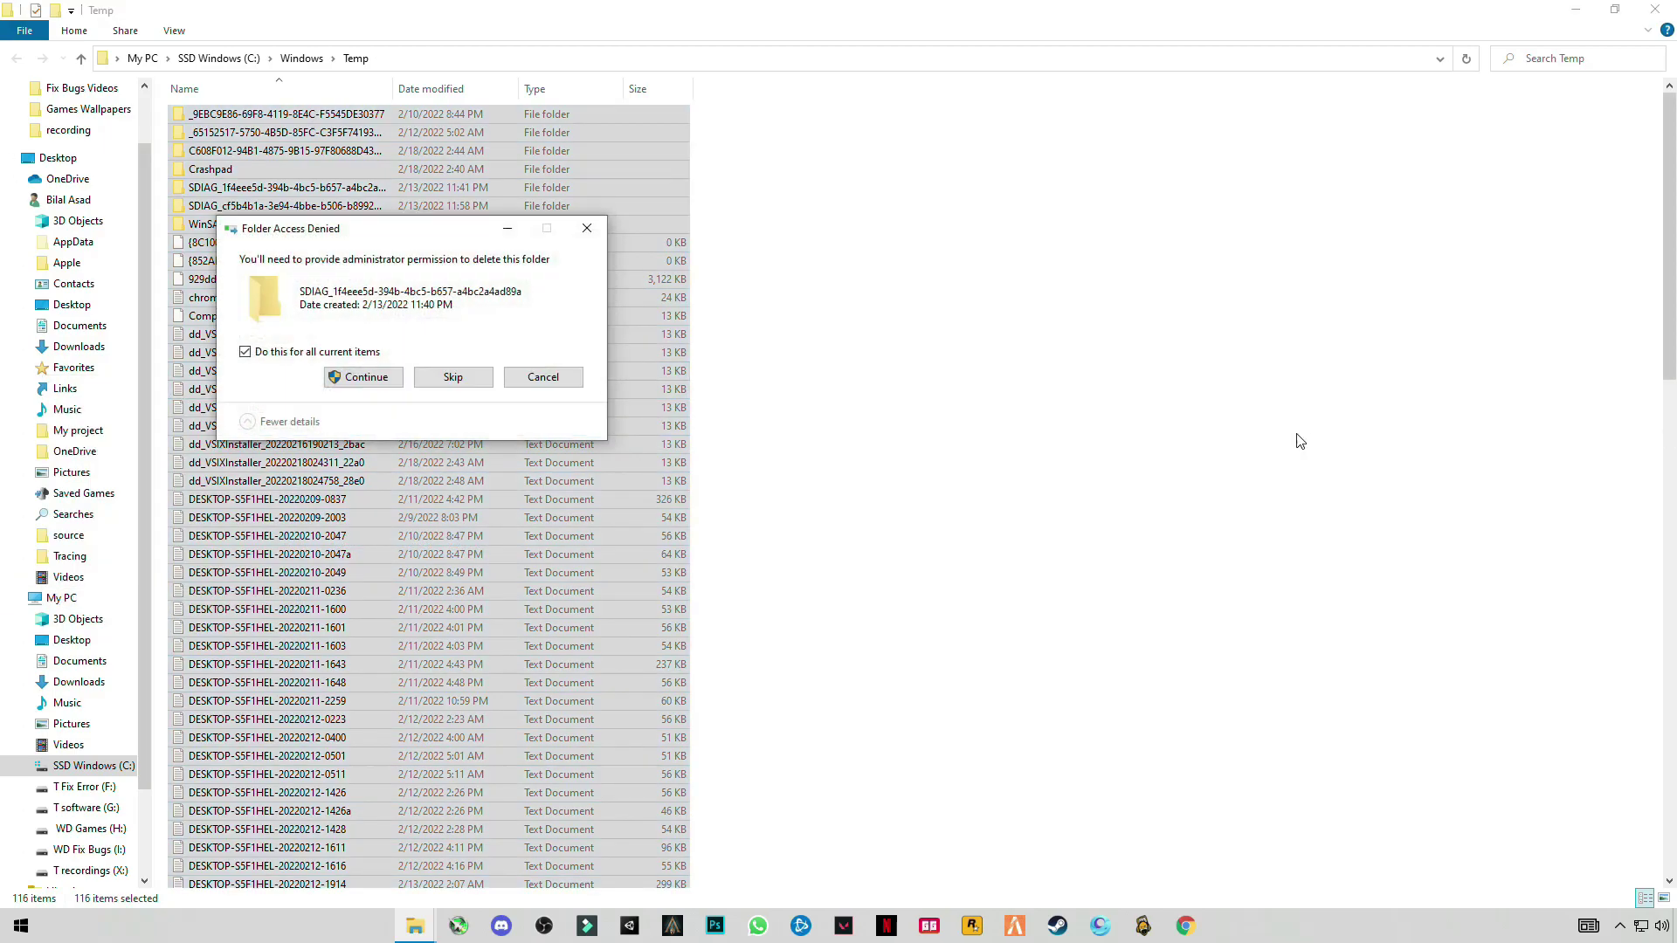
pyautogui.click(393, 383)
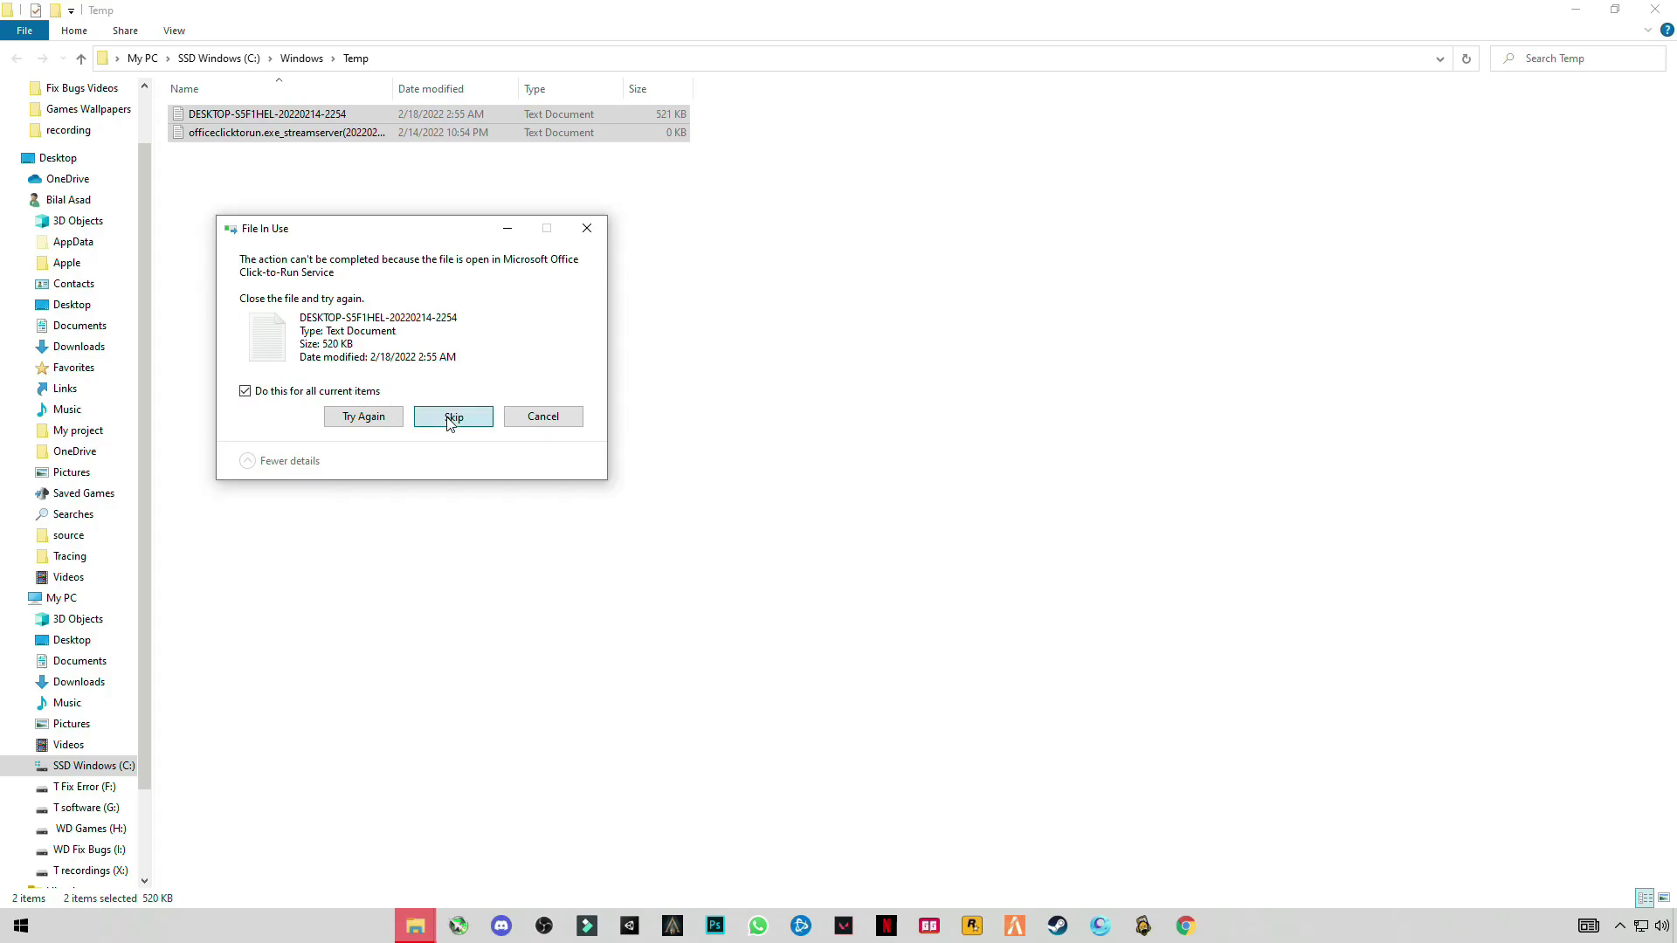
pyautogui.click(452, 416)
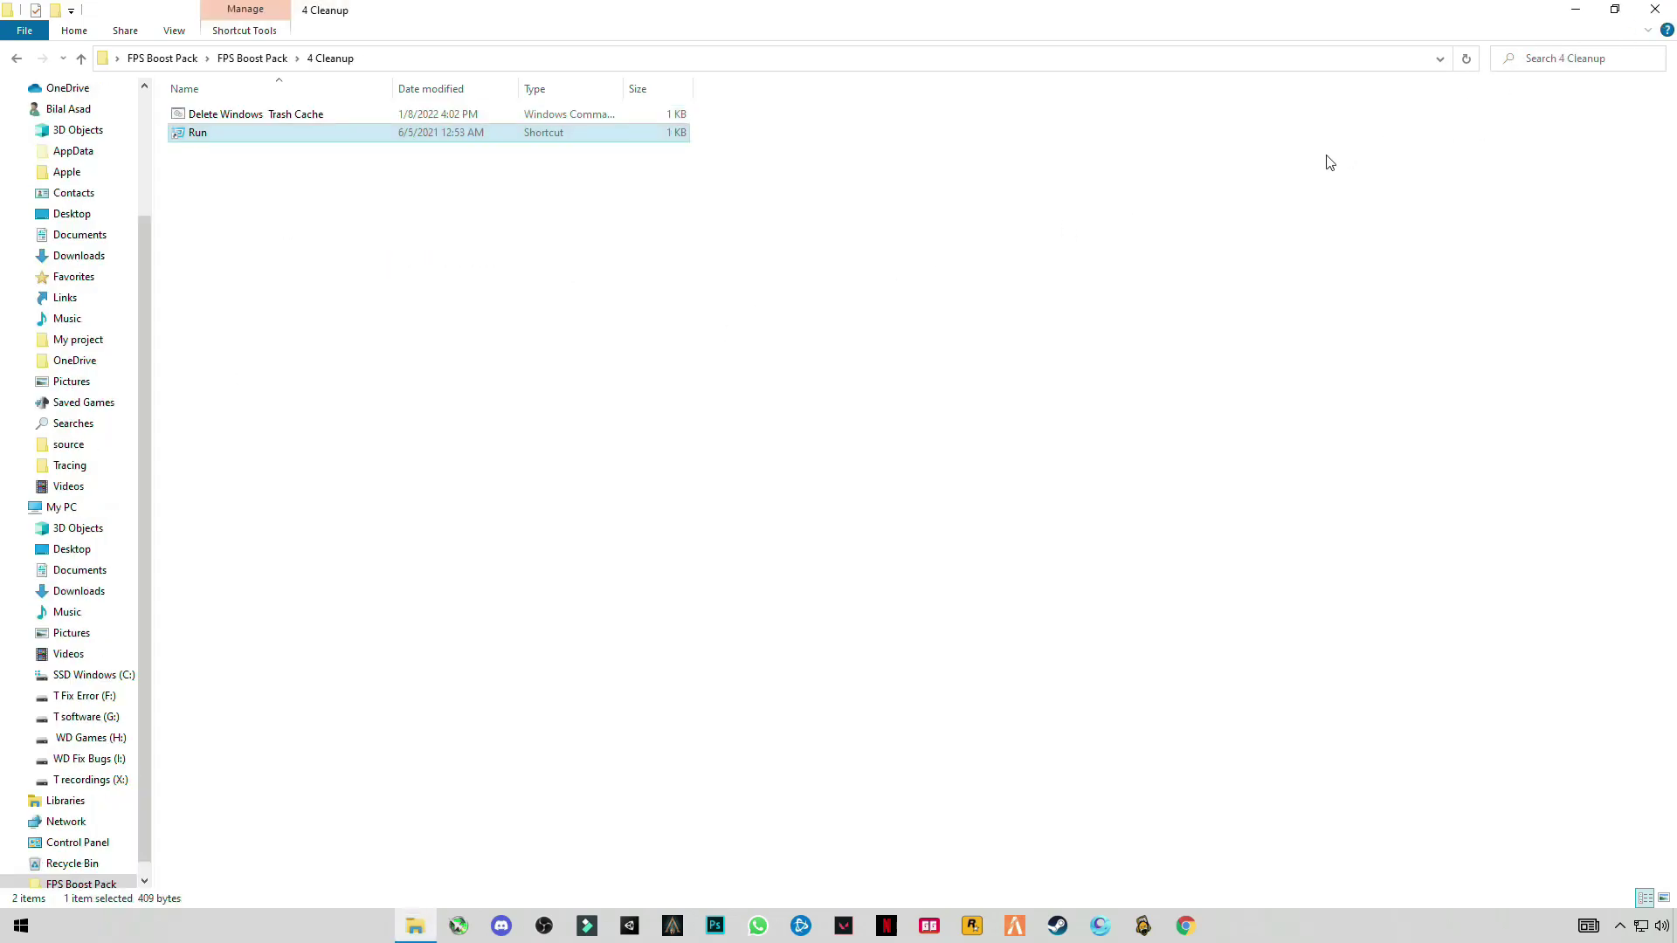
# Delete all items in the user's AppData Local Temp folder, skipping all in-use files.
pyautogui.doubleClick(196, 133)
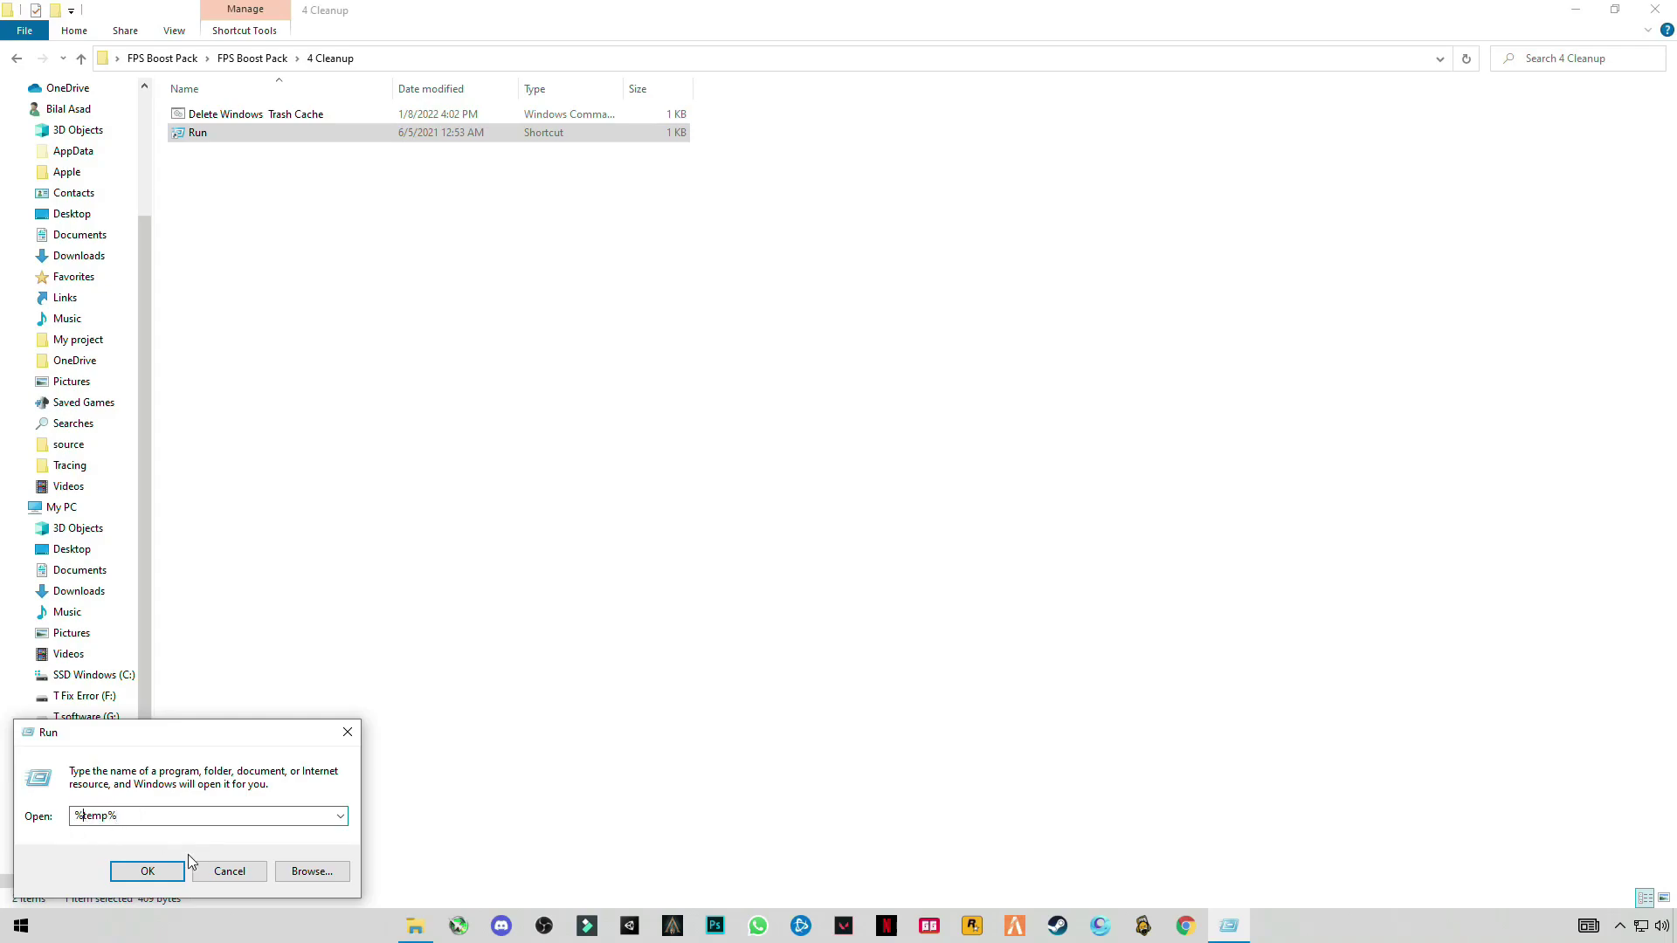
pyautogui.click(173, 872)
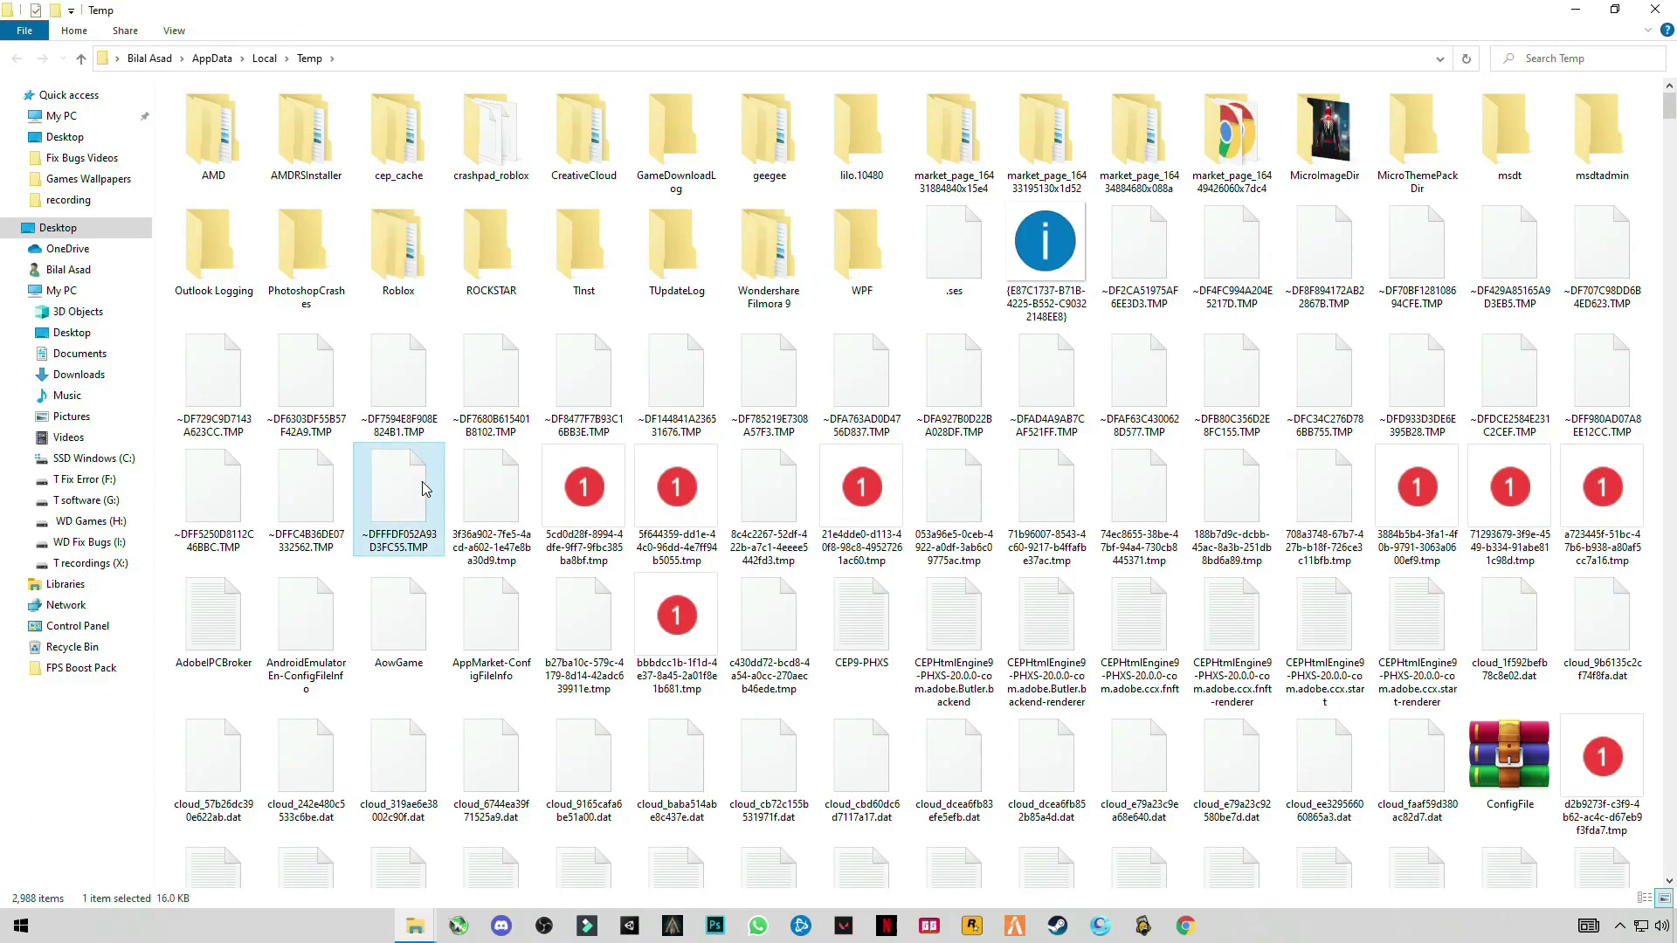
pyautogui.hotkey('ctrl', 'a')
pyautogui.rightClick(405, 407)
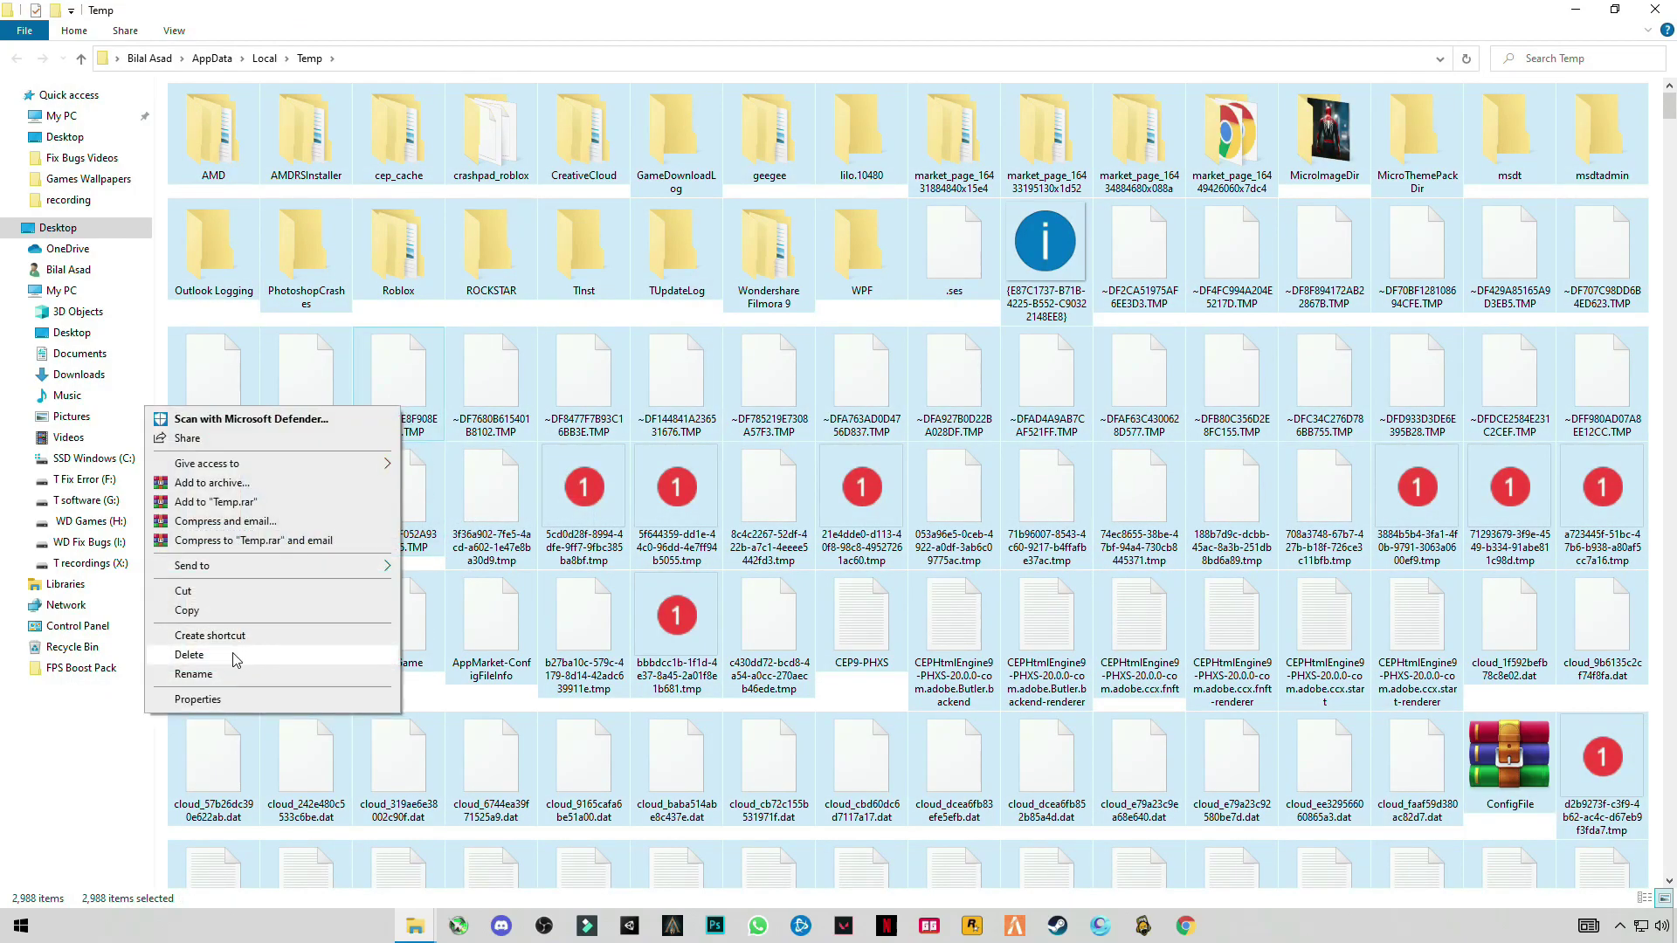
pyautogui.click(369, 652)
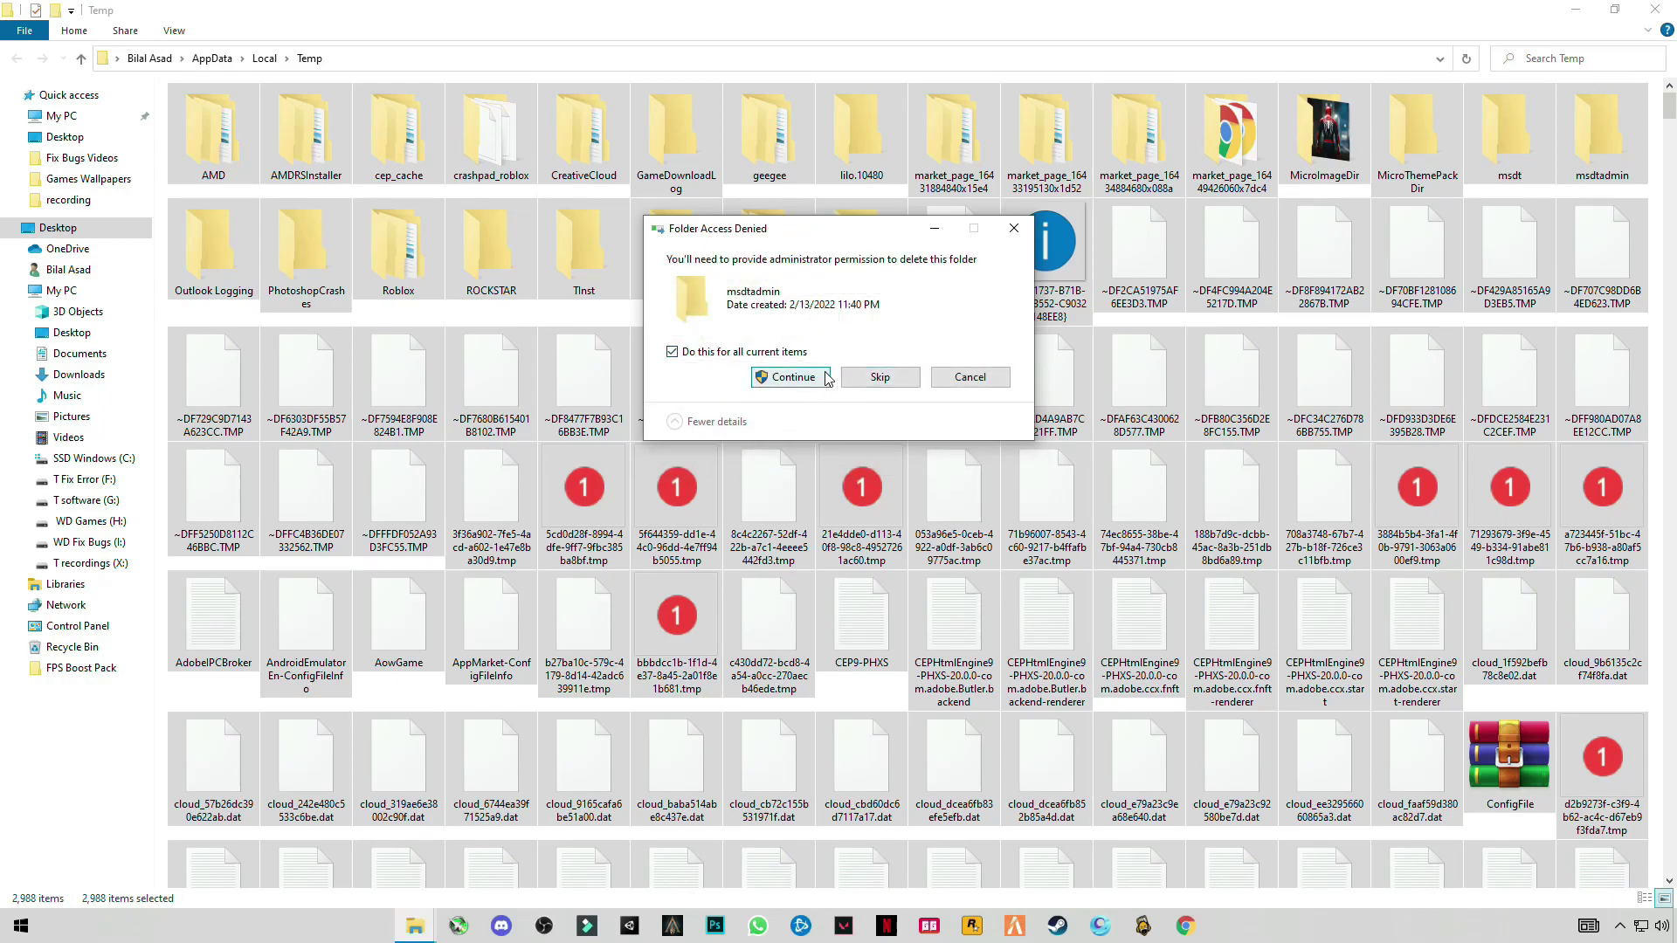
pyautogui.click(809, 379)
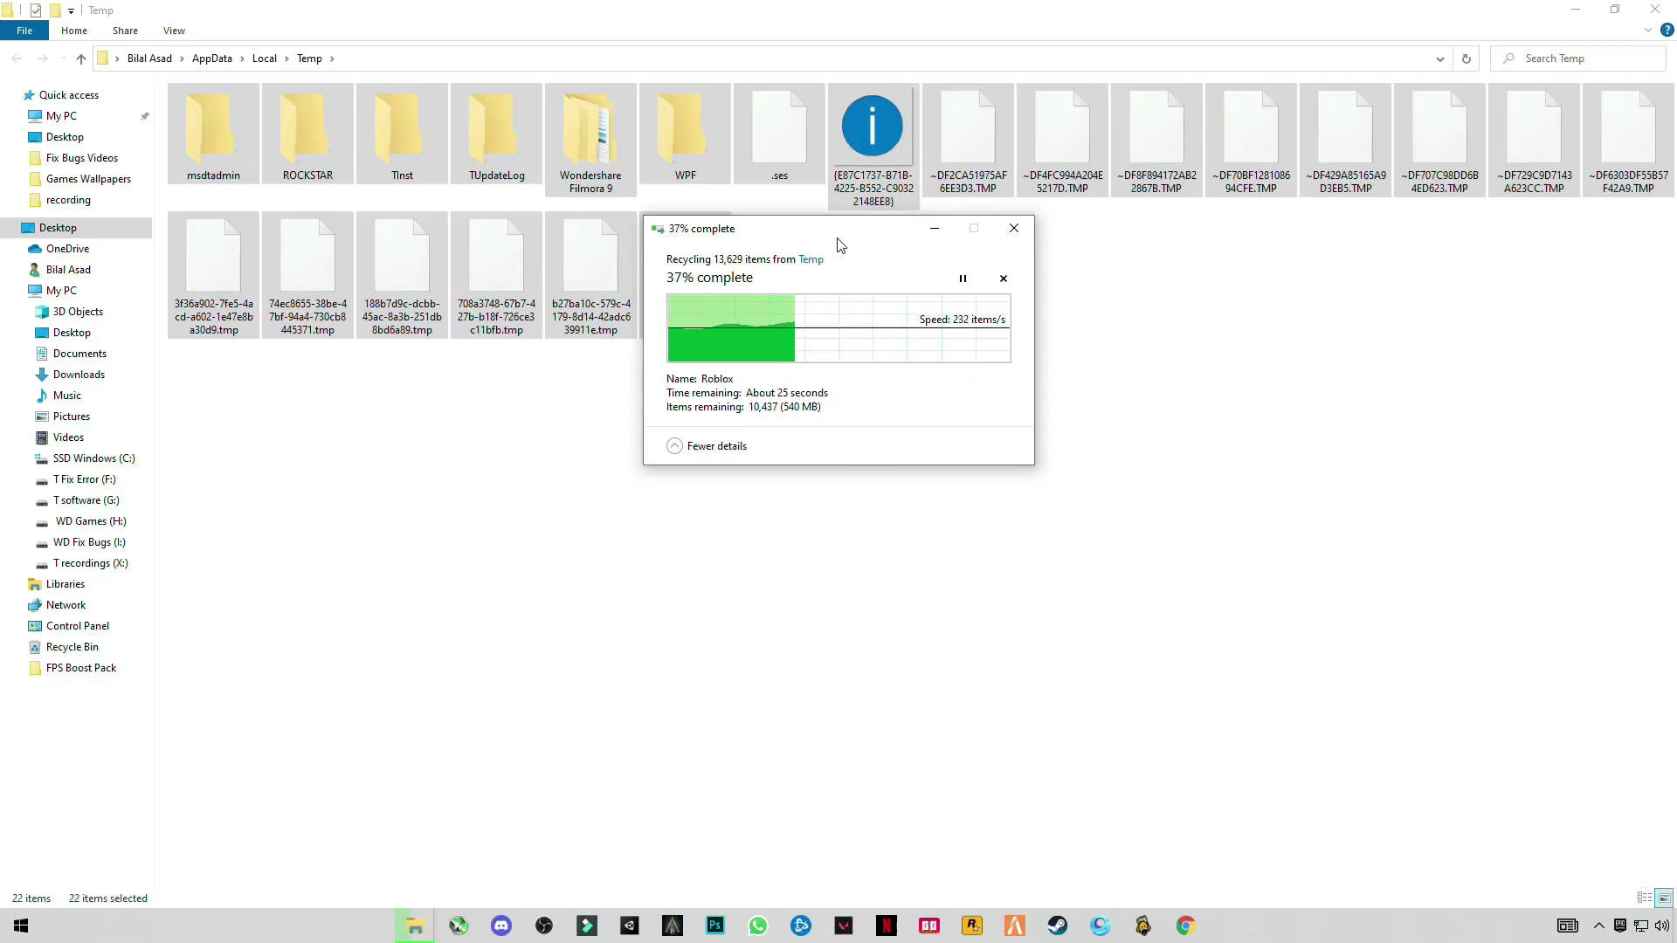
pyautogui.moveTo(863, 247); pyautogui.dragTo(792, 298)
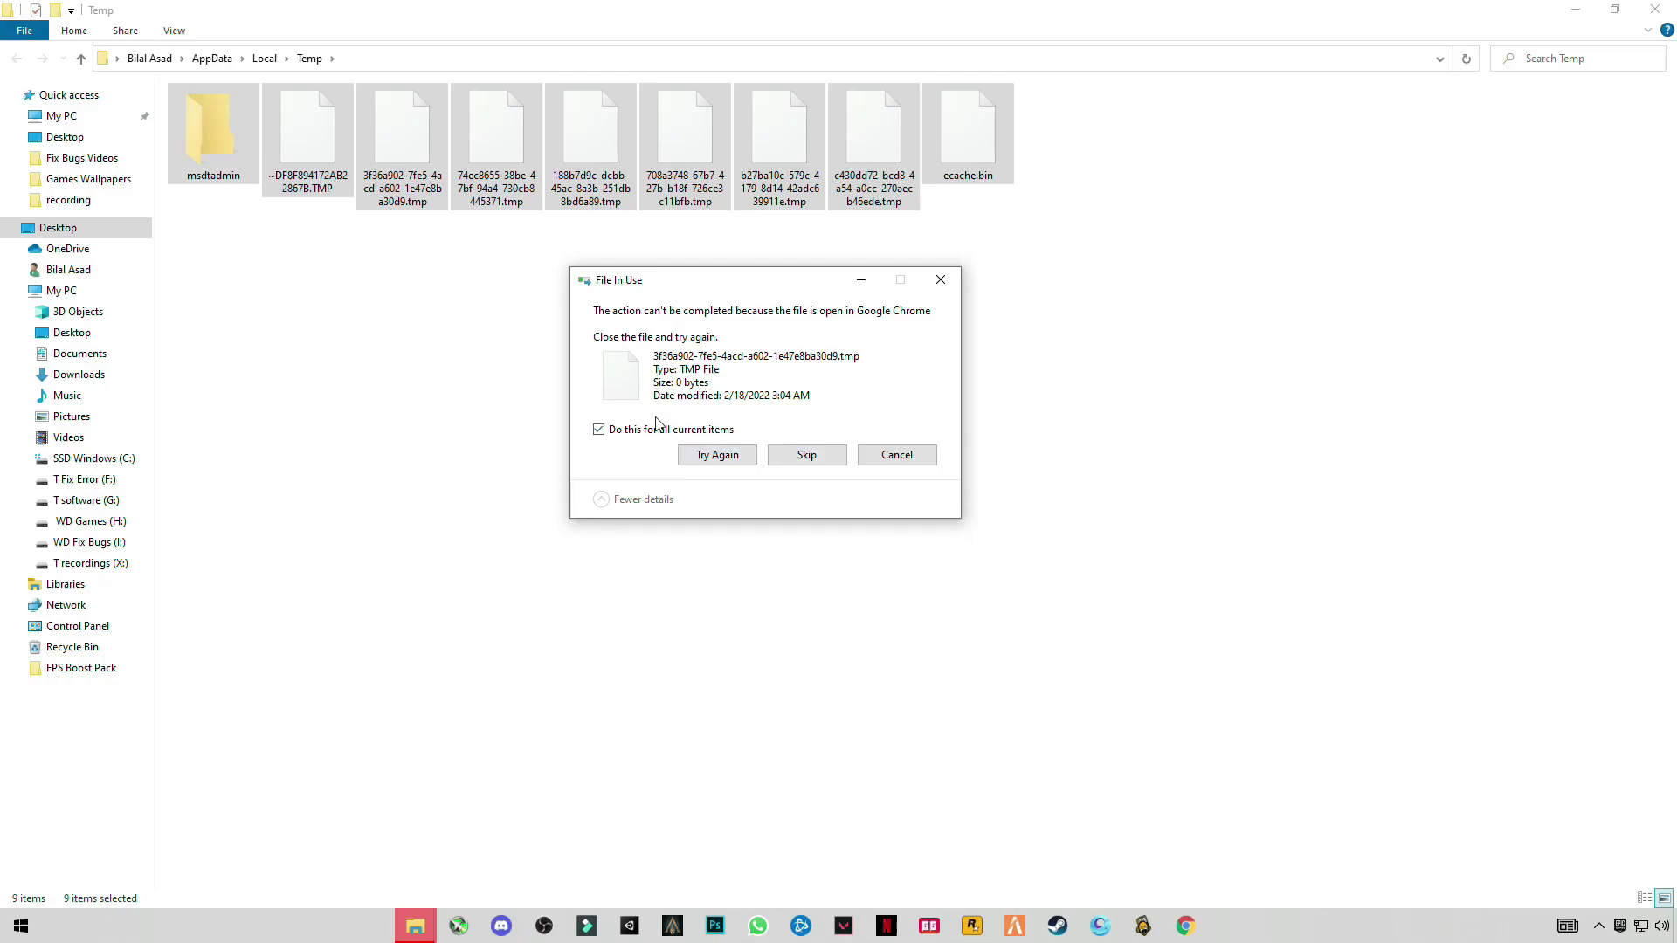
pyautogui.click(821, 454)
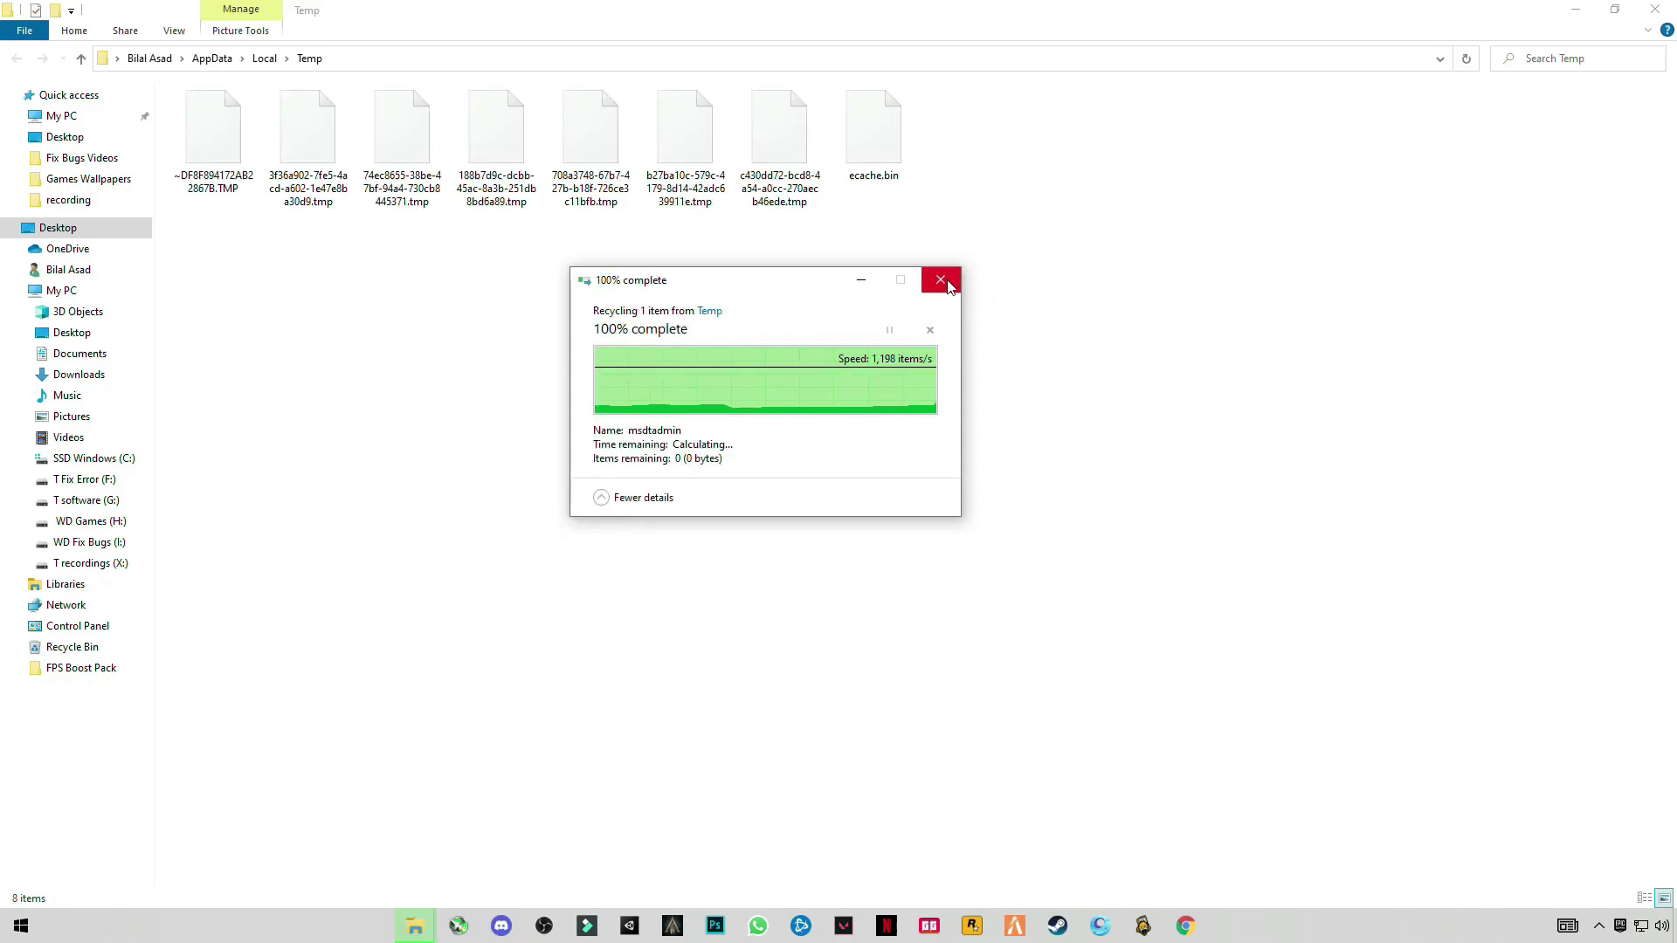
# Close Temp and open the Prefetch folder from the Run shortcut, granting access.
pyautogui.click(1655, 9)
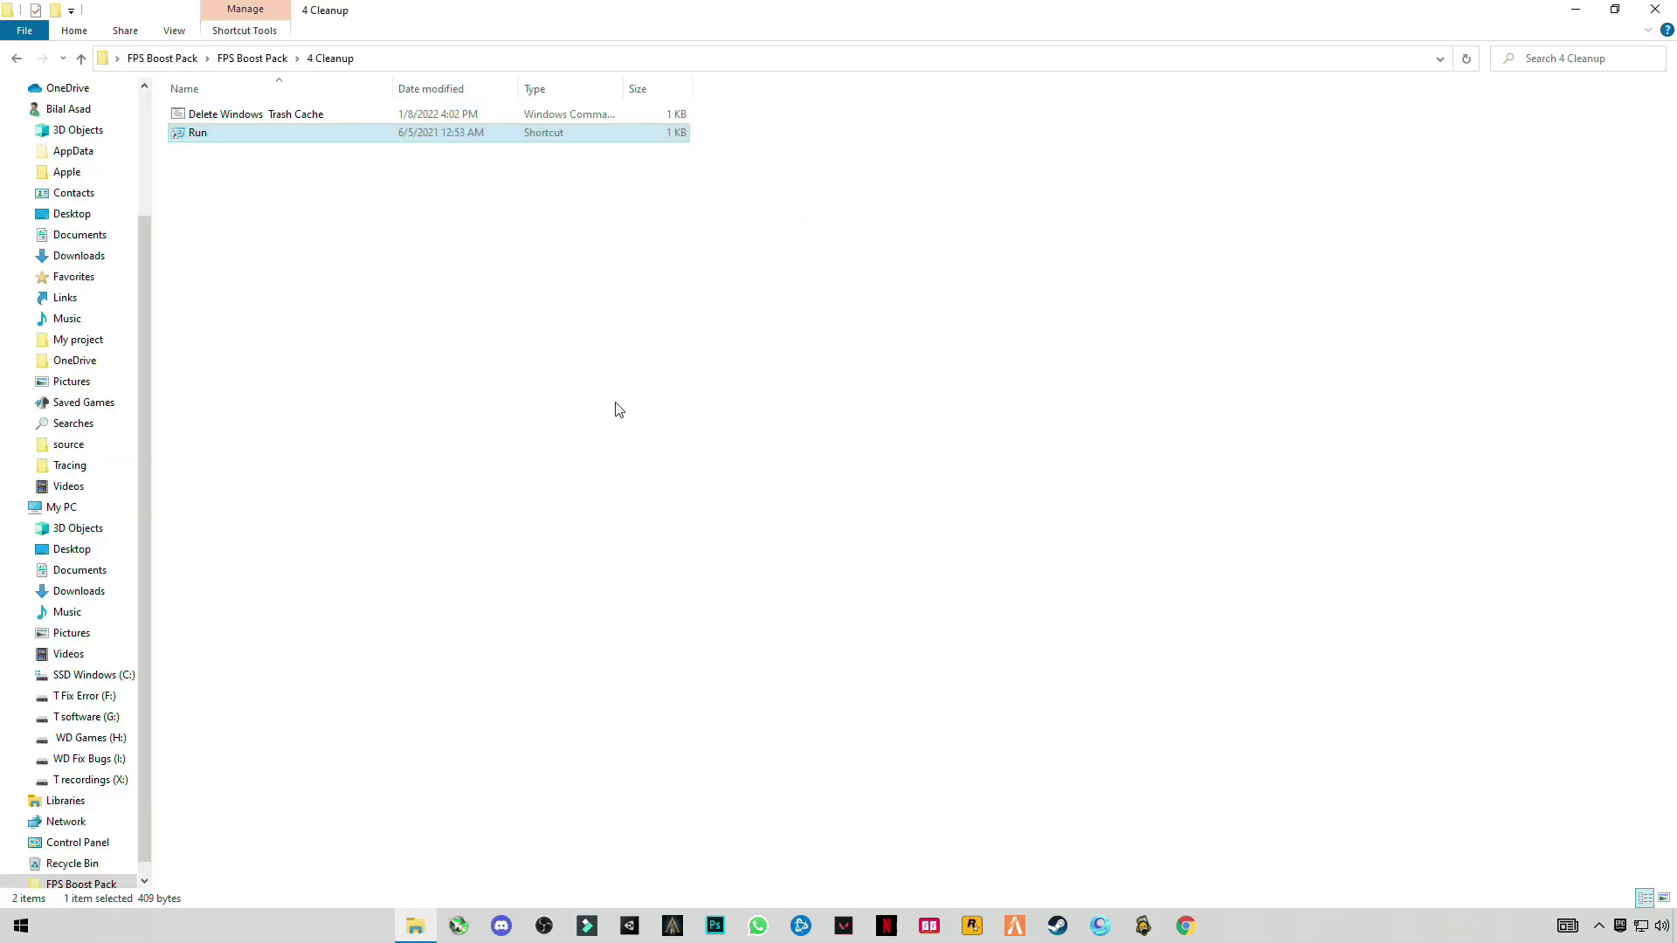
pyautogui.doubleClick(192, 133)
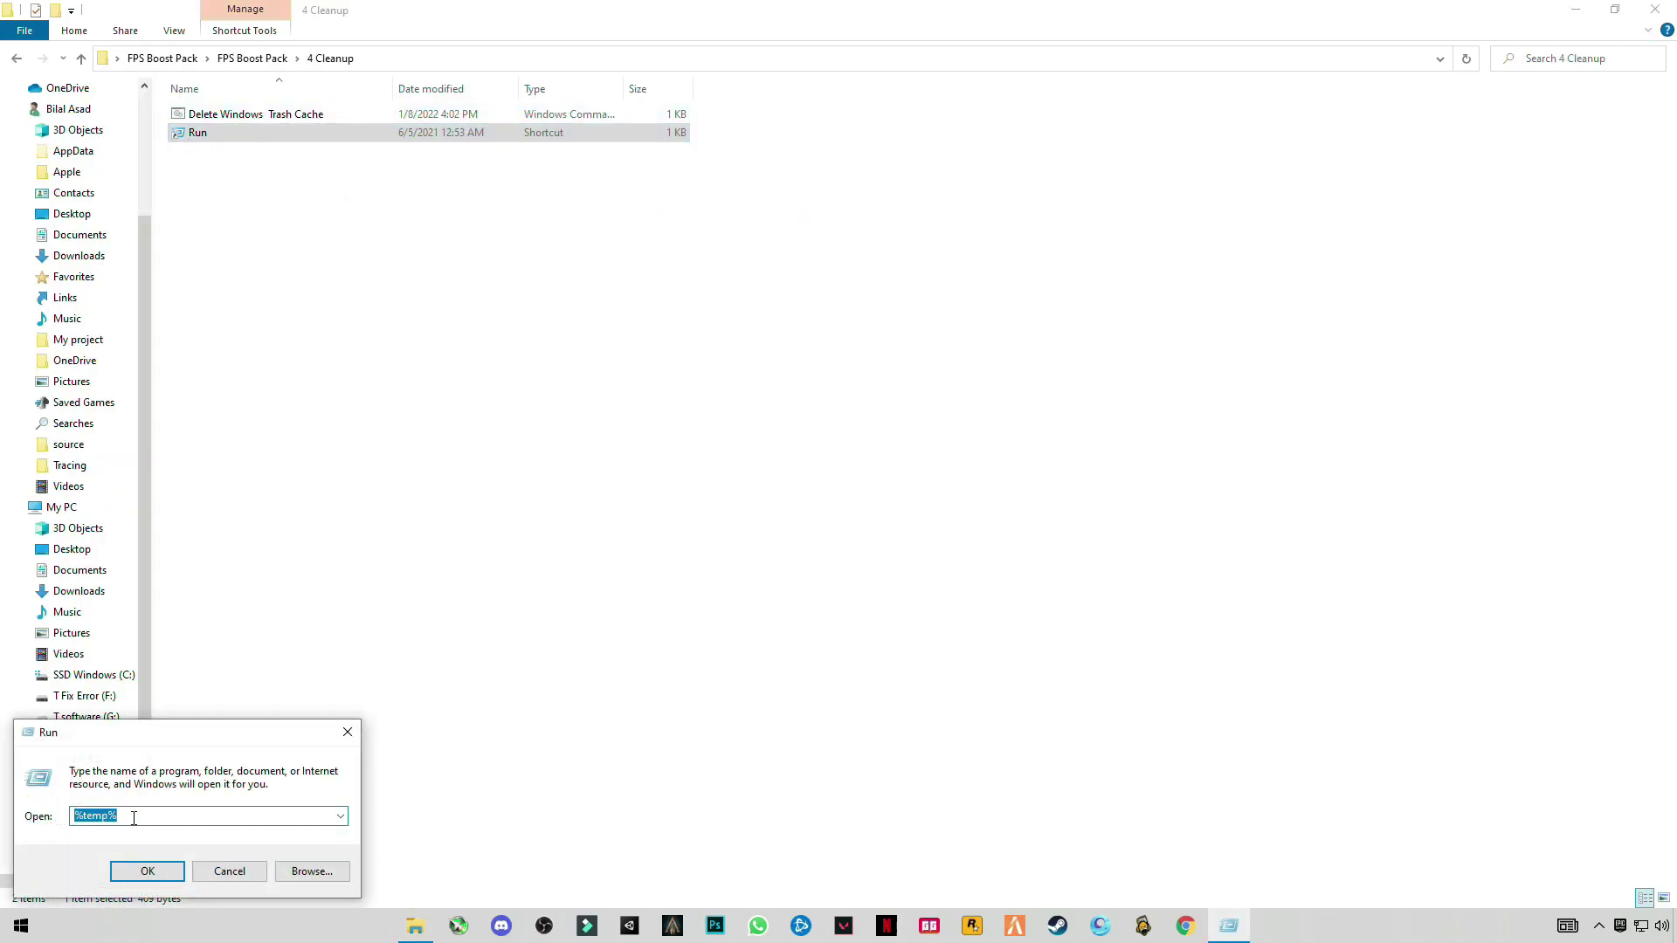
pyautogui.write('pref')
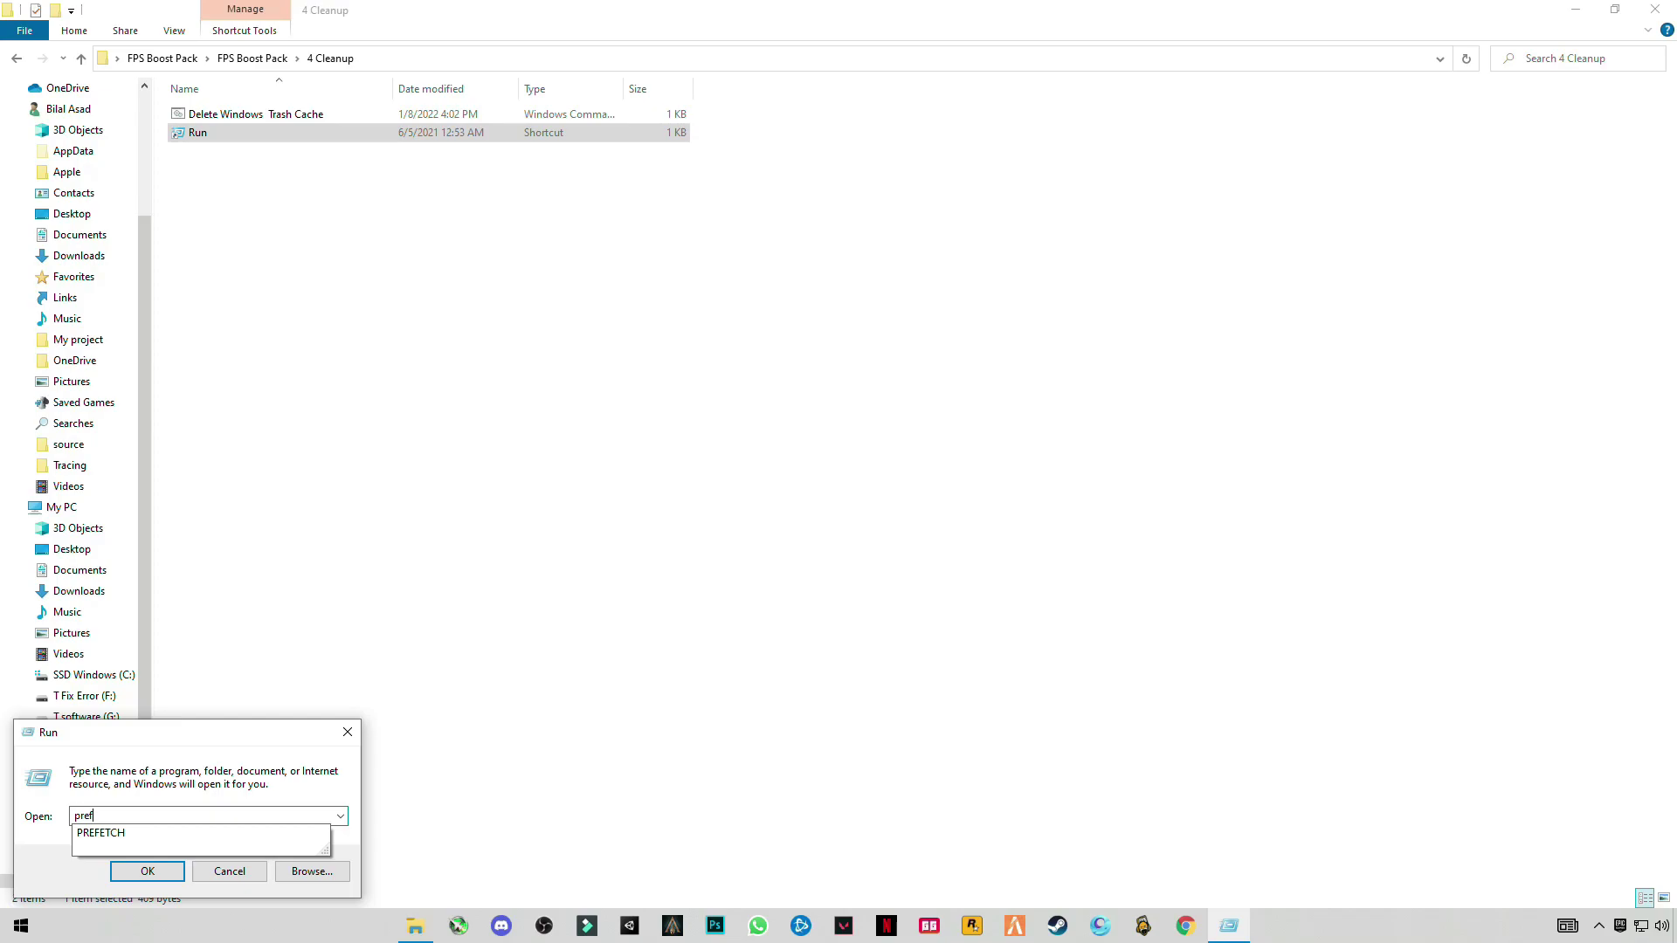
pyautogui.write('etch')
pyautogui.press('Return')
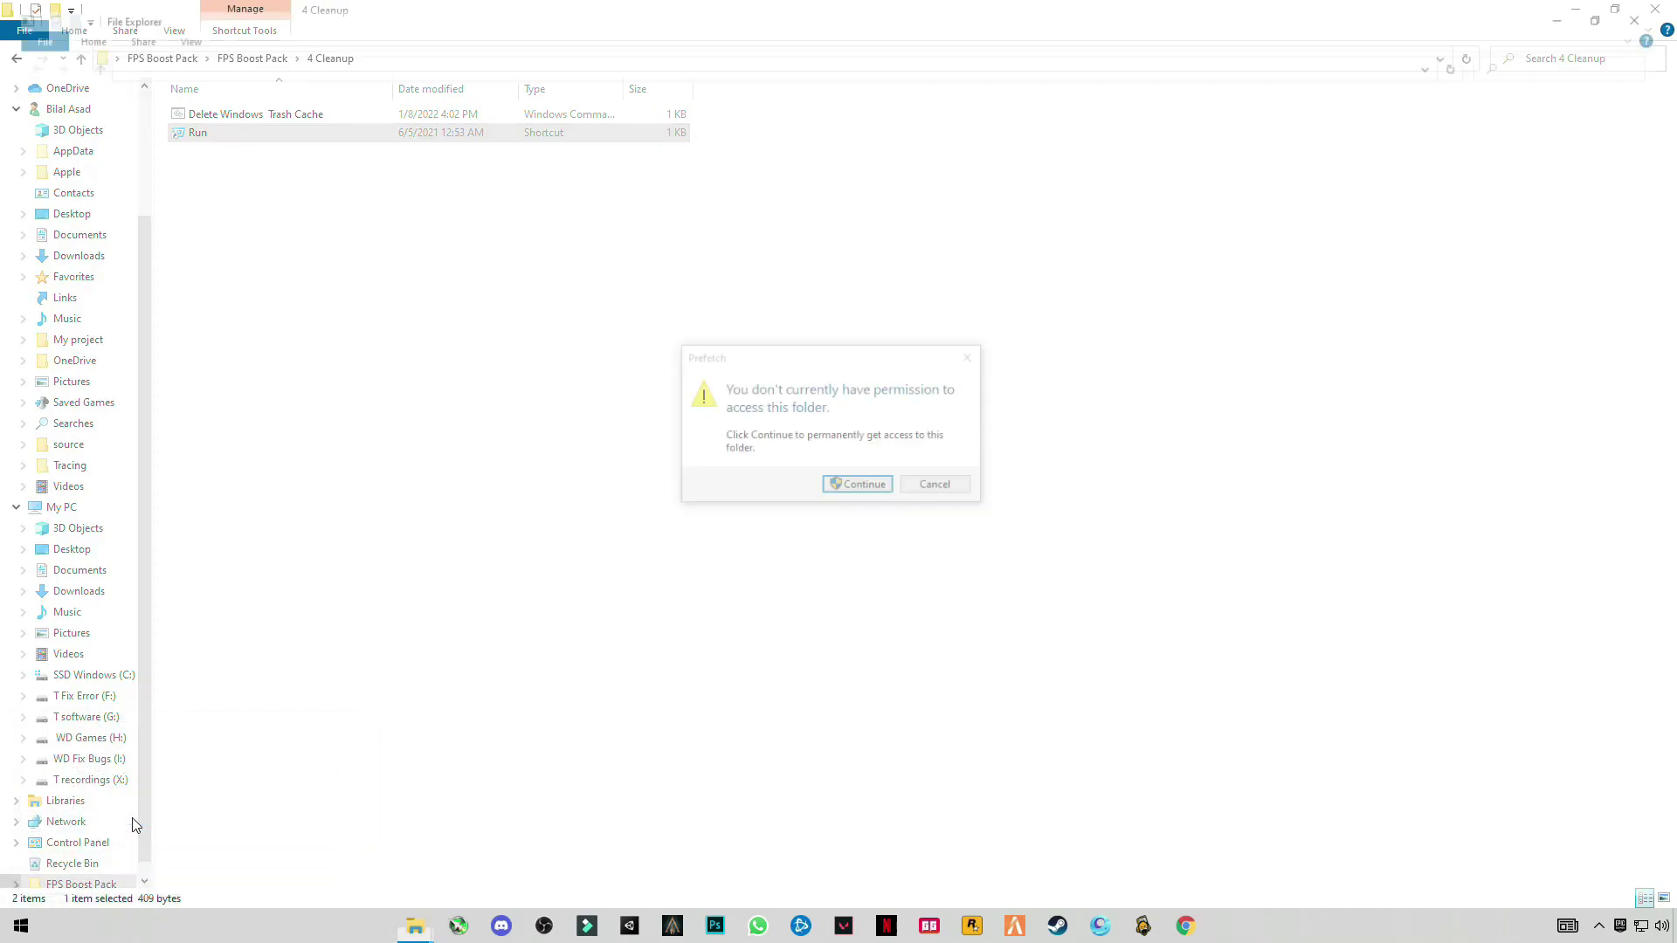
pyautogui.click(847, 498)
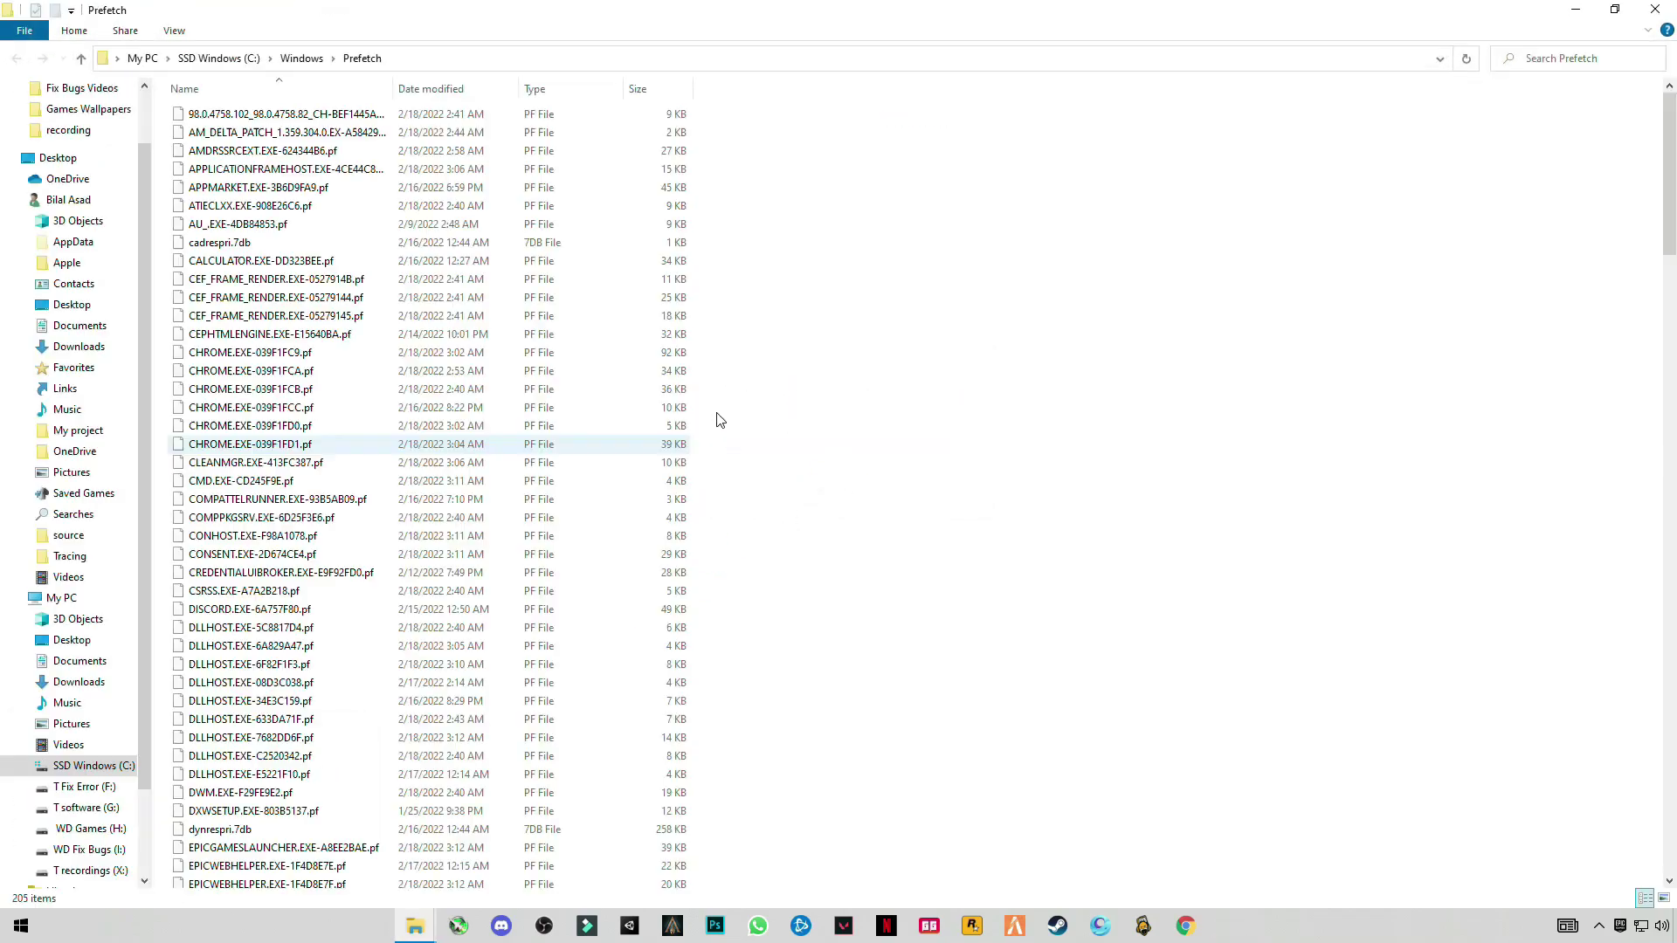
# Delete every Prefetch file, skipping the one still in use.
pyautogui.click(349, 403)
pyautogui.hotkey('ctrl', 'a')
pyautogui.rightClick(269, 374)
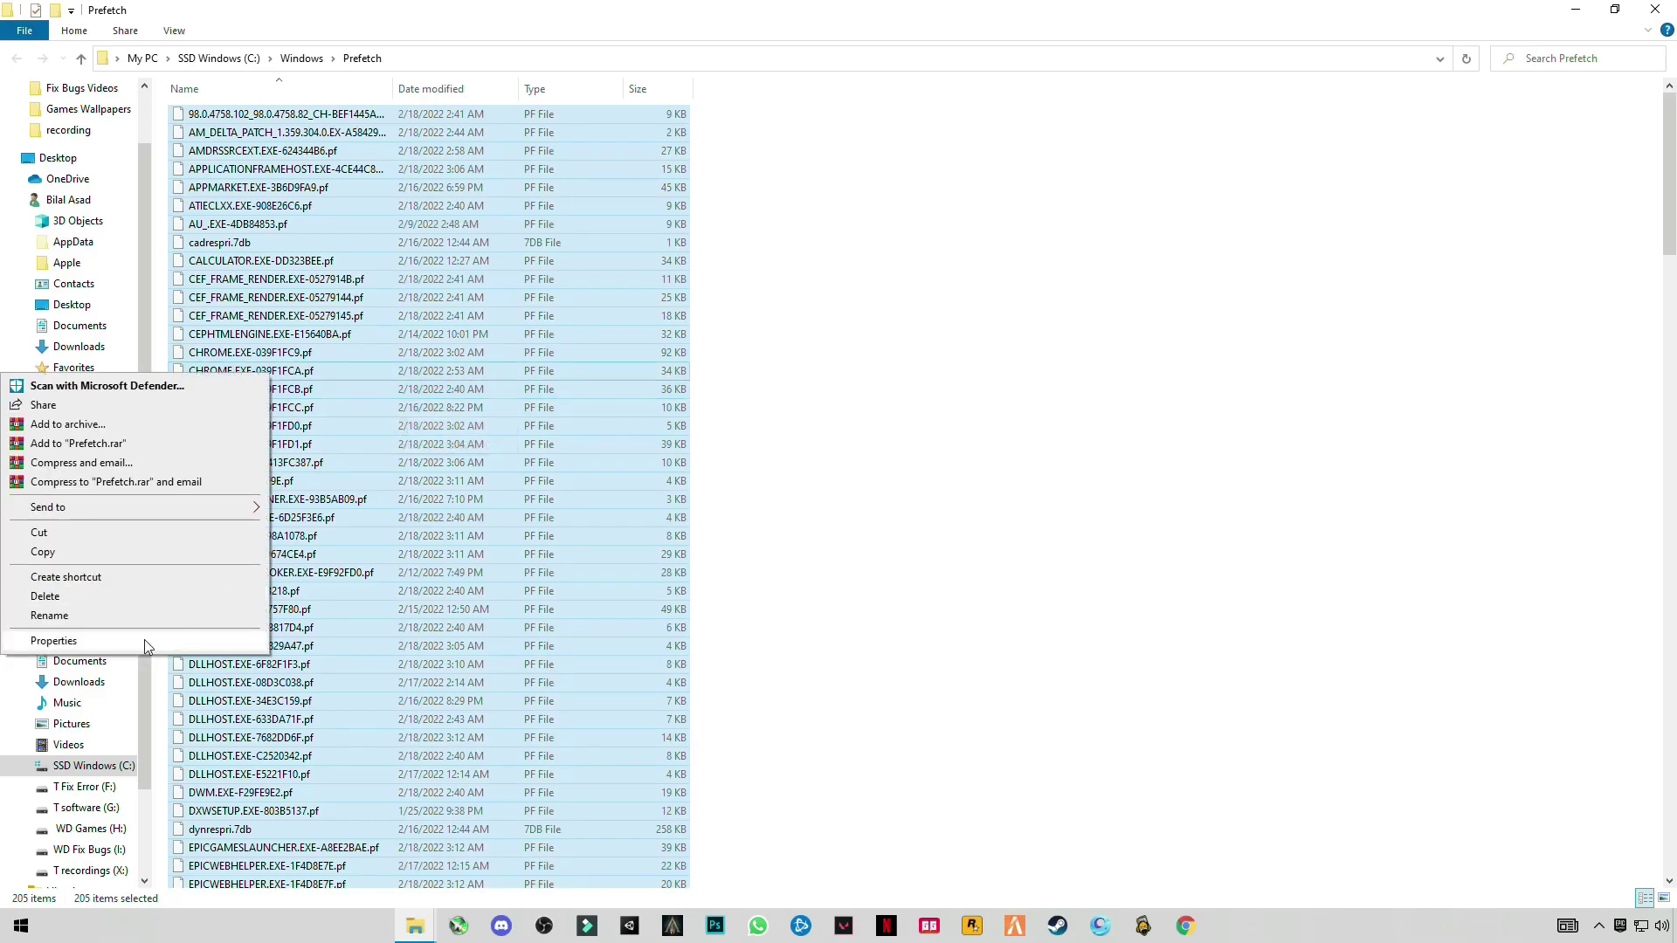
pyautogui.click(69, 595)
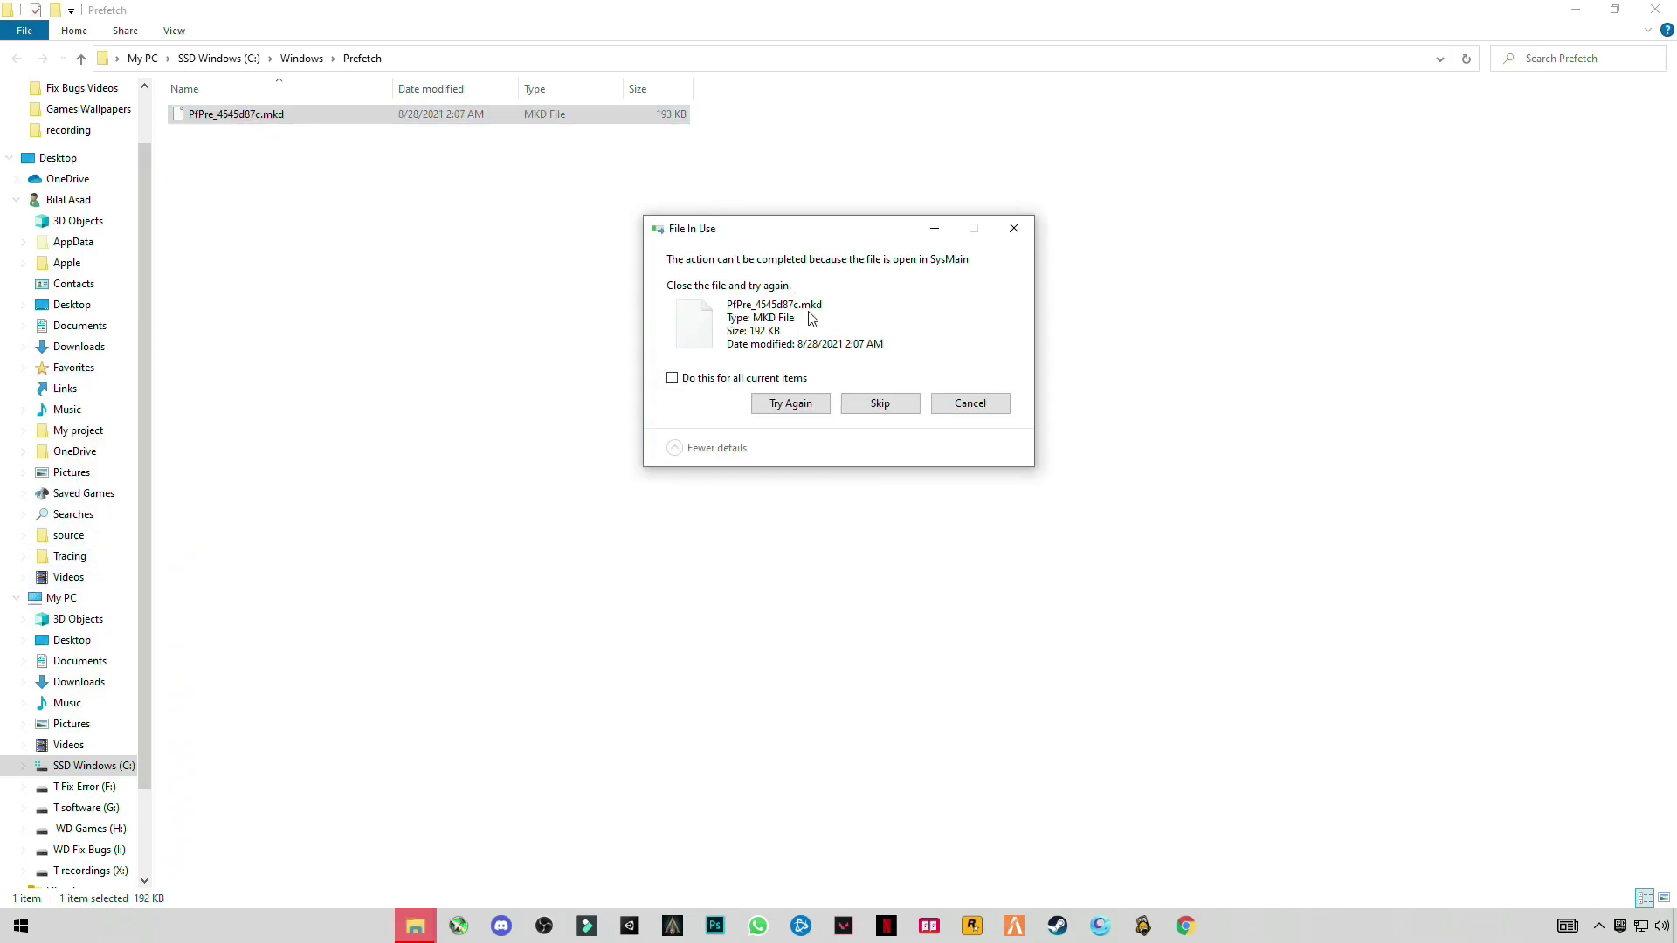
pyautogui.click(878, 405)
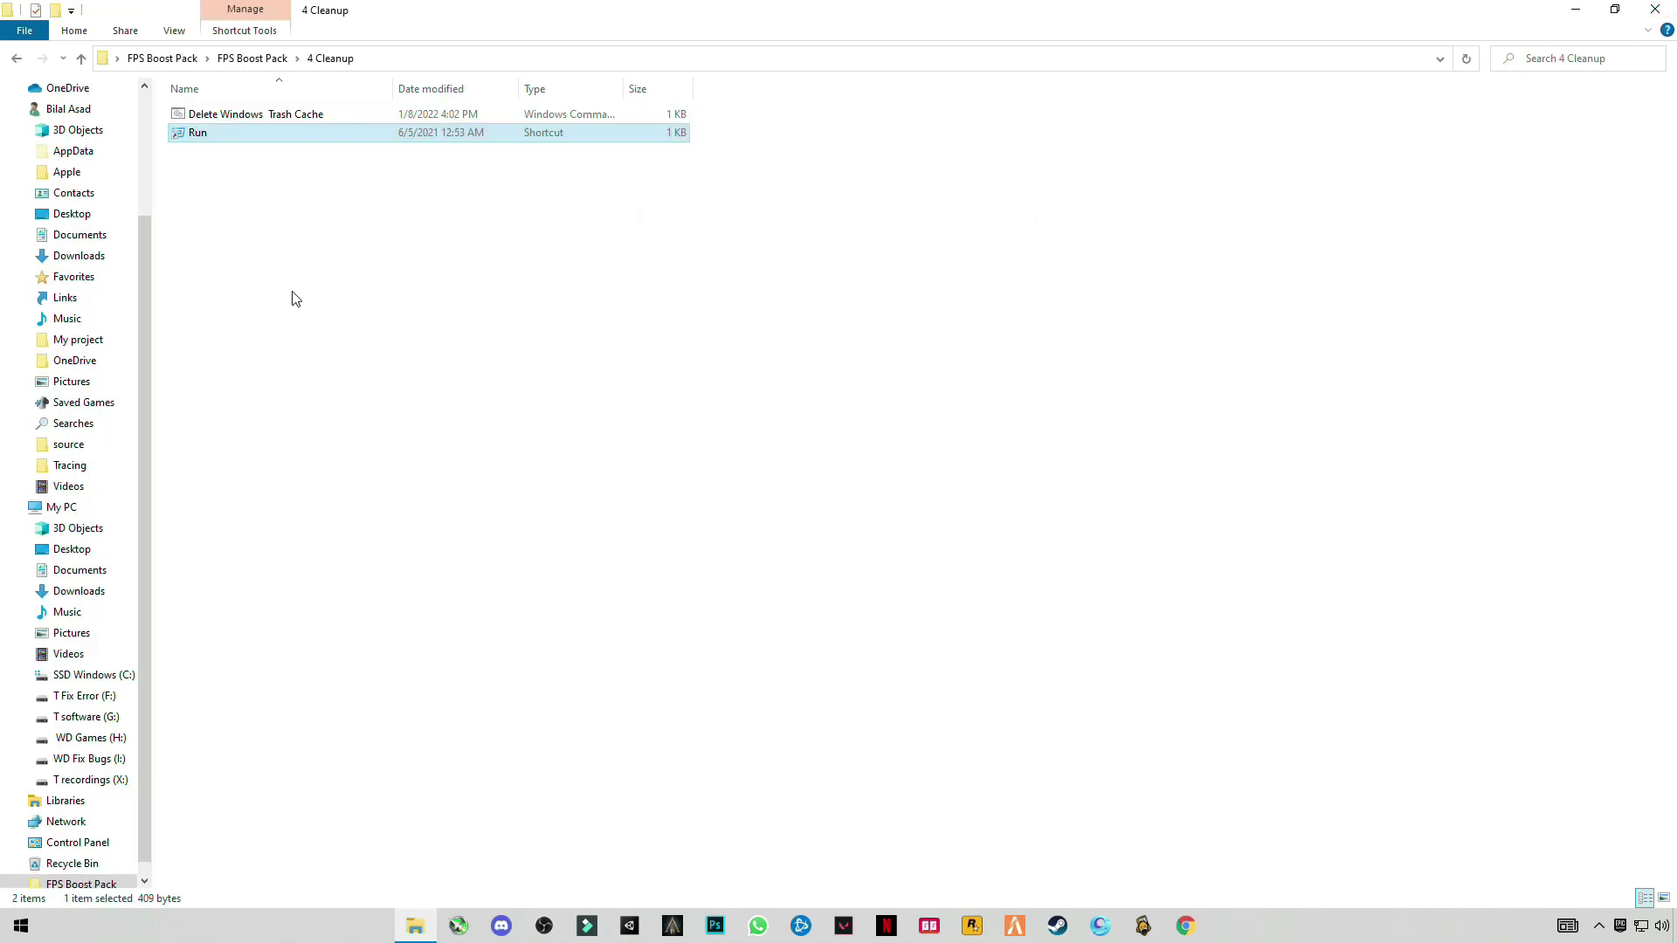
# Copy the three bcdedit lines from the Timer Resolution cmd code notes, then close Notepad.
pyautogui.press('BackSpace')
pyautogui.click(238, 210)
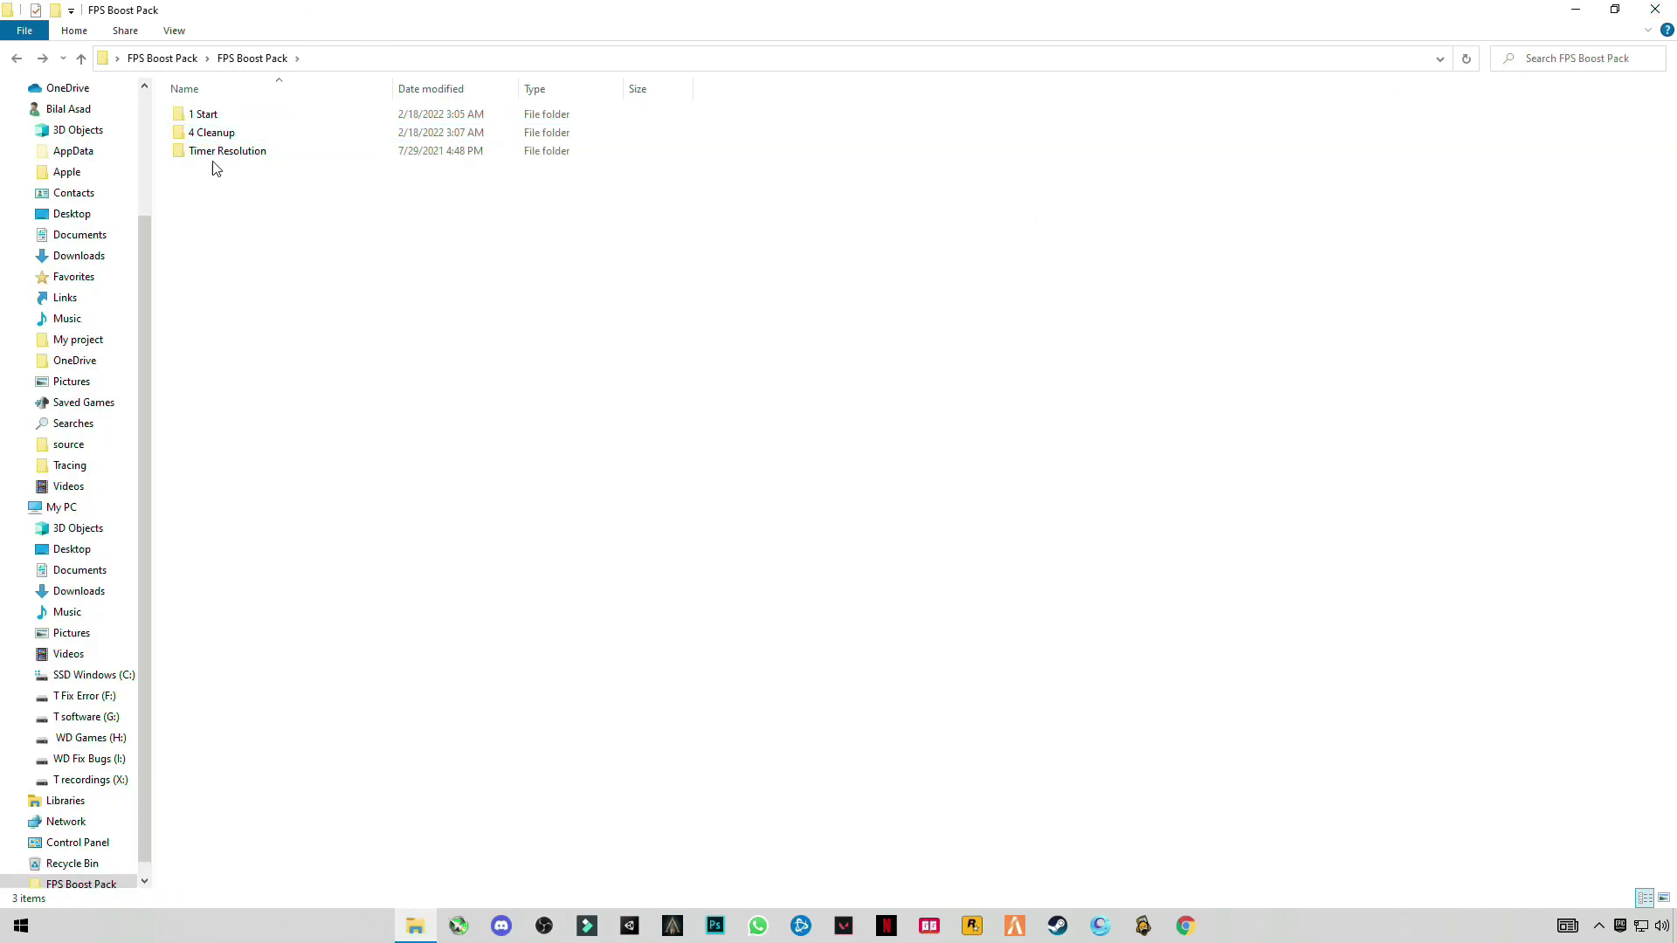
pyautogui.click(216, 164)
pyautogui.doubleClick(216, 164)
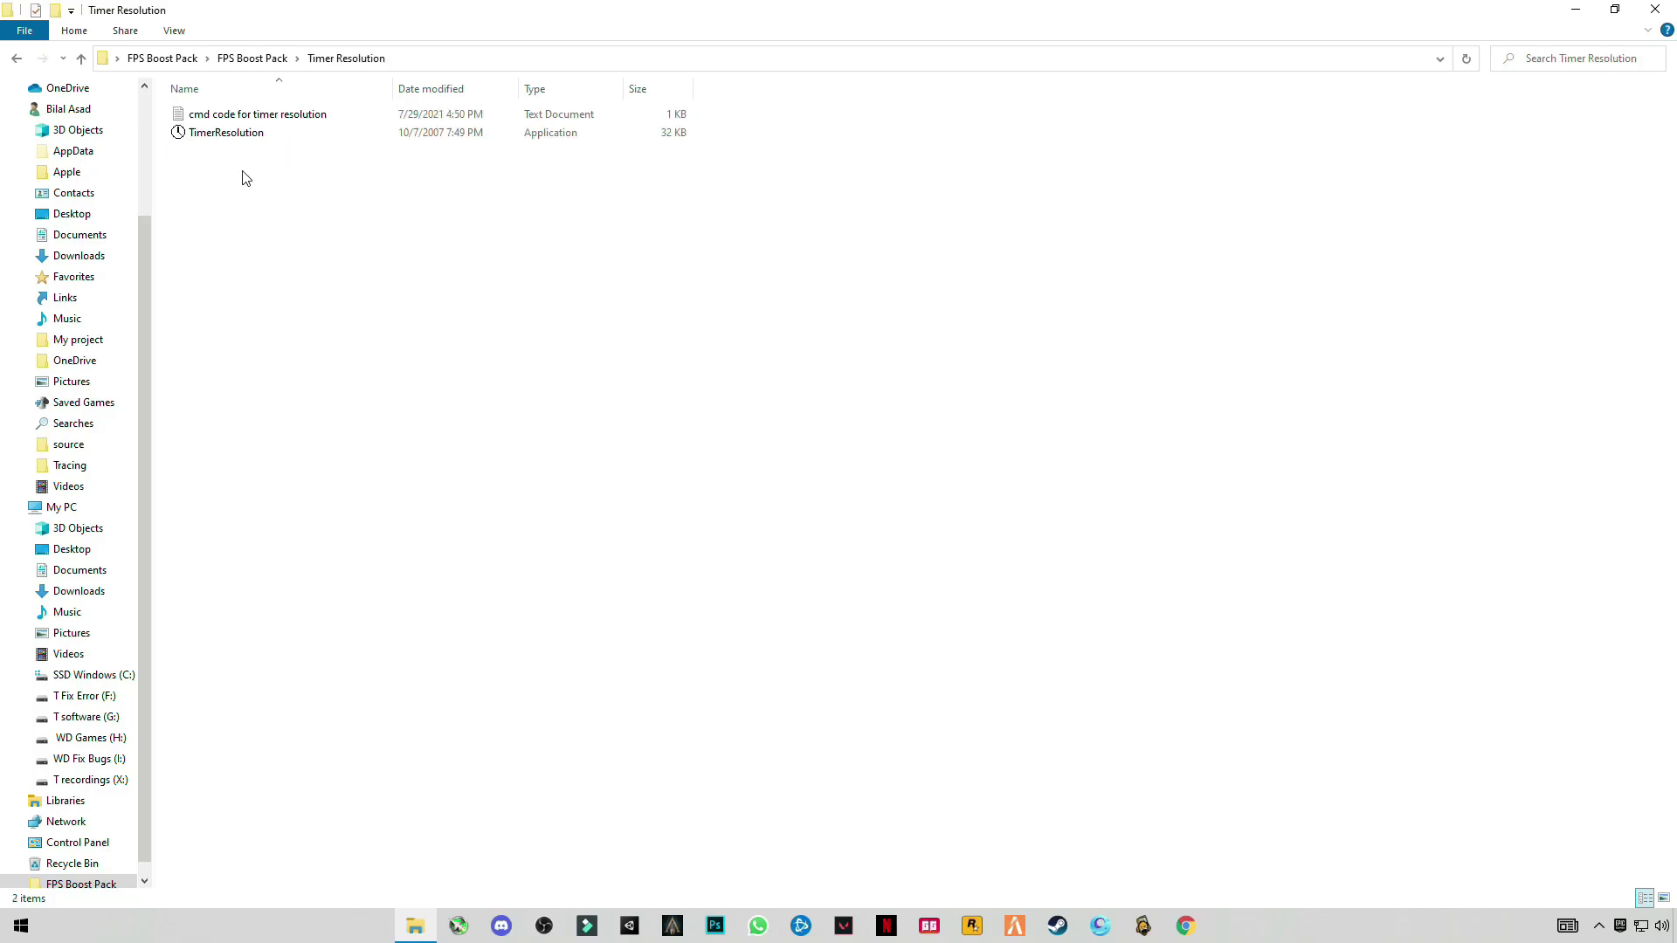
pyautogui.doubleClick(239, 122)
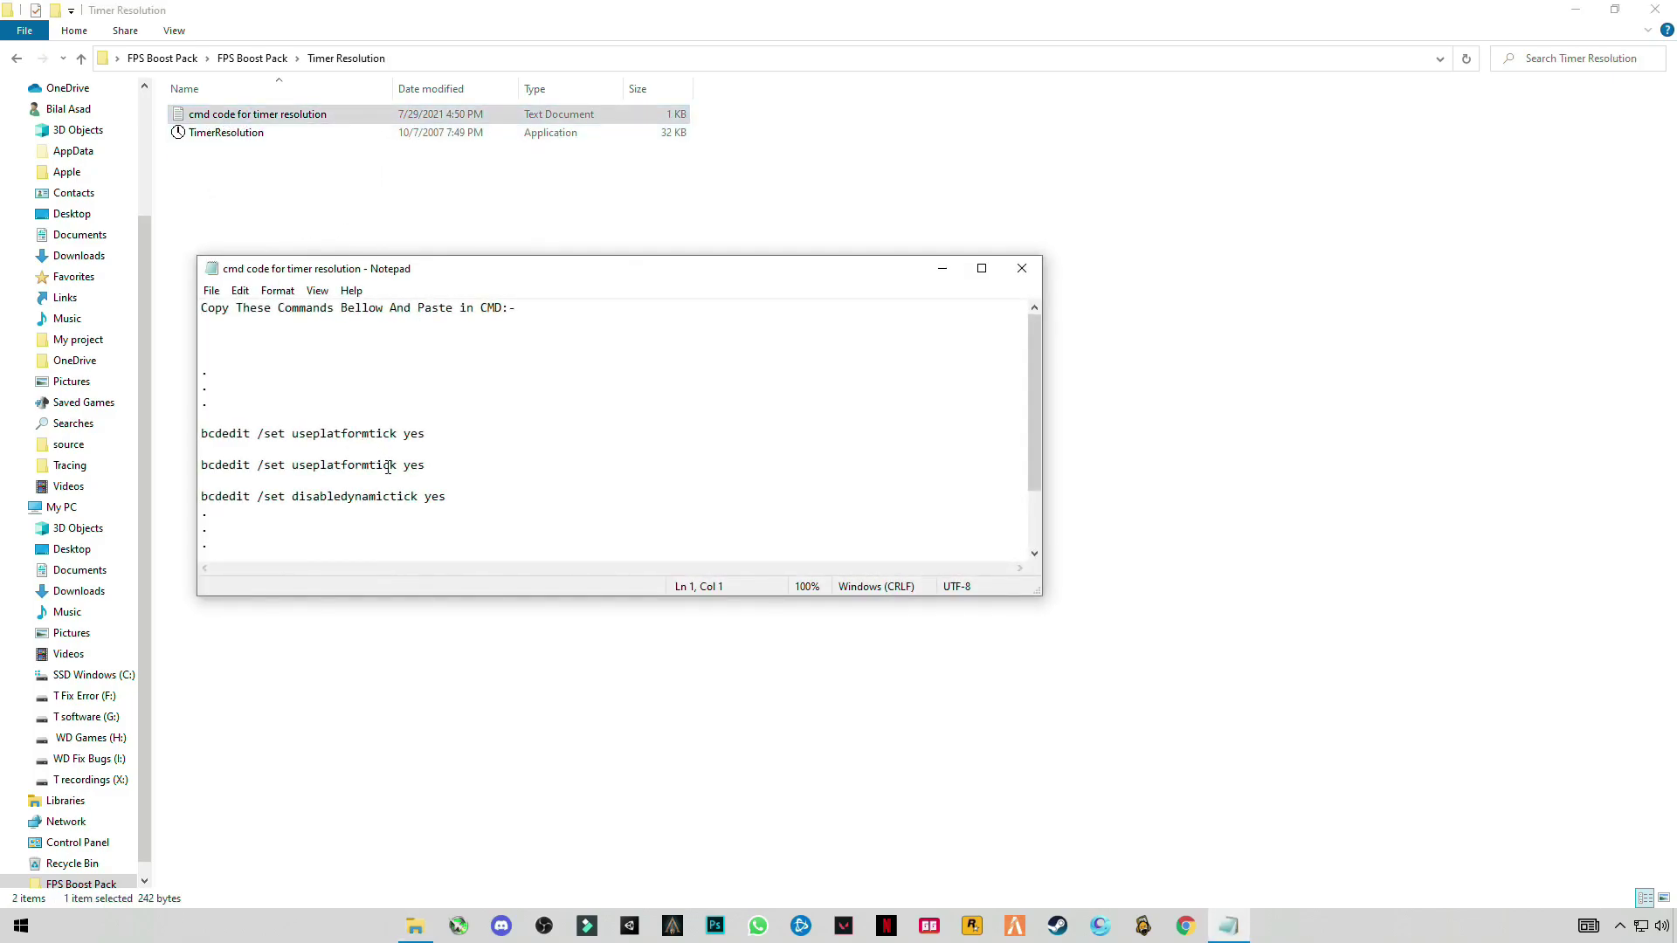
pyautogui.moveTo(449, 500)
pyautogui.mouseDown()
pyautogui.moveTo(319, 497)
pyautogui.moveTo(203, 466)
pyautogui.moveTo(217, 441)
pyautogui.mouseUp()
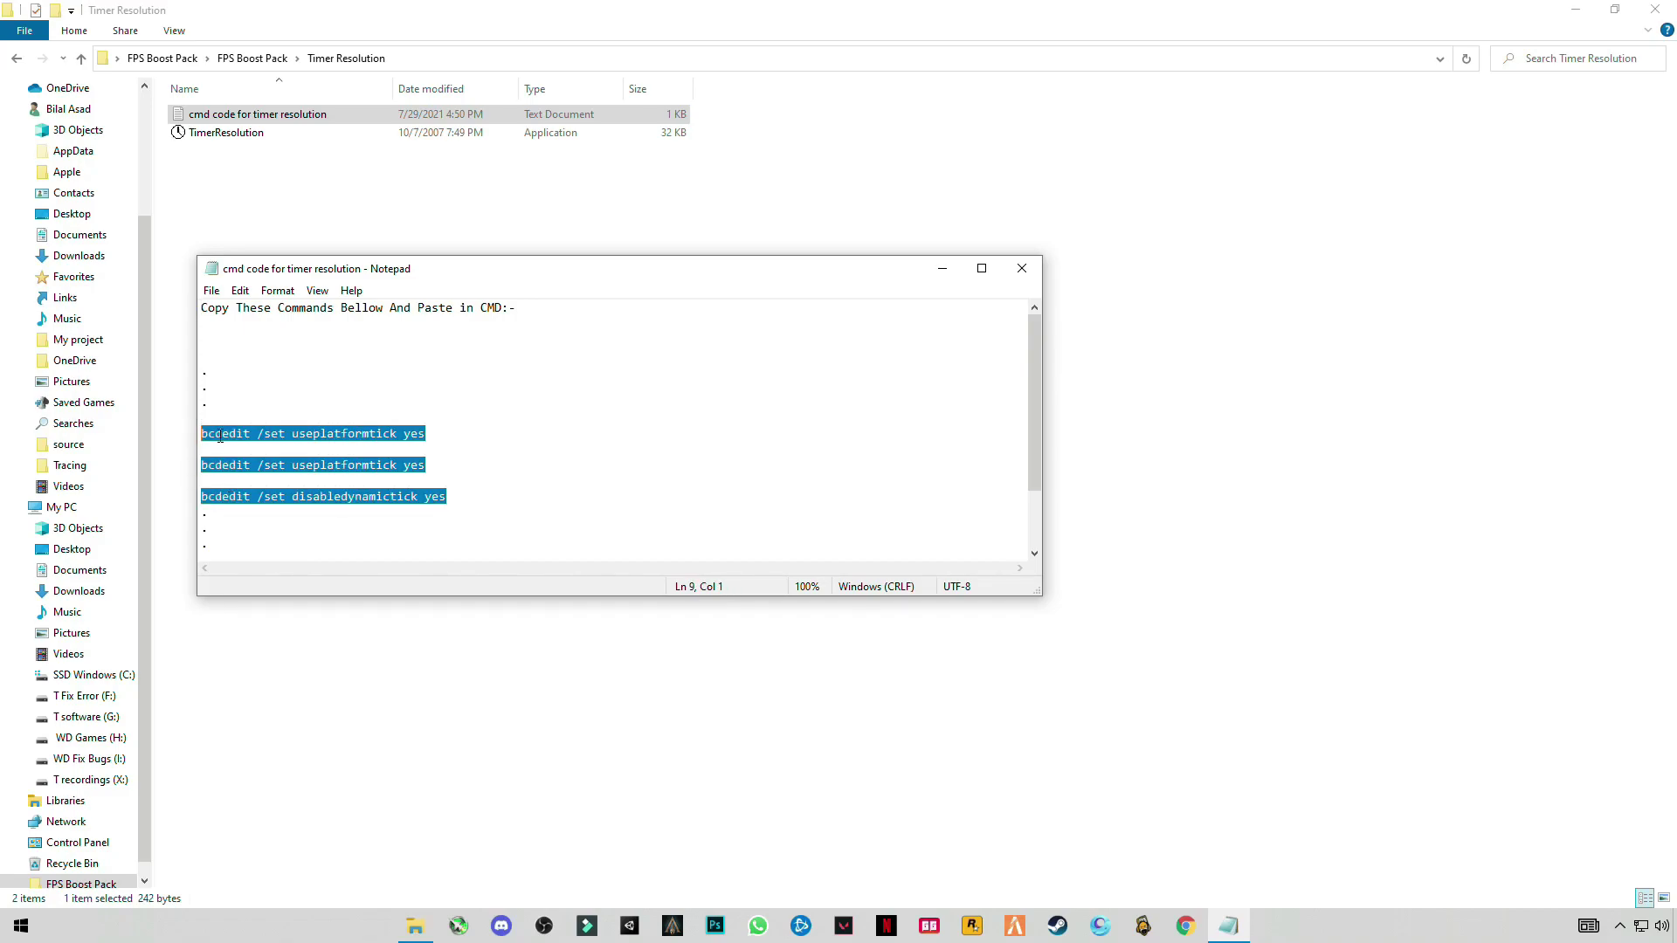
pyautogui.rightClick(230, 433)
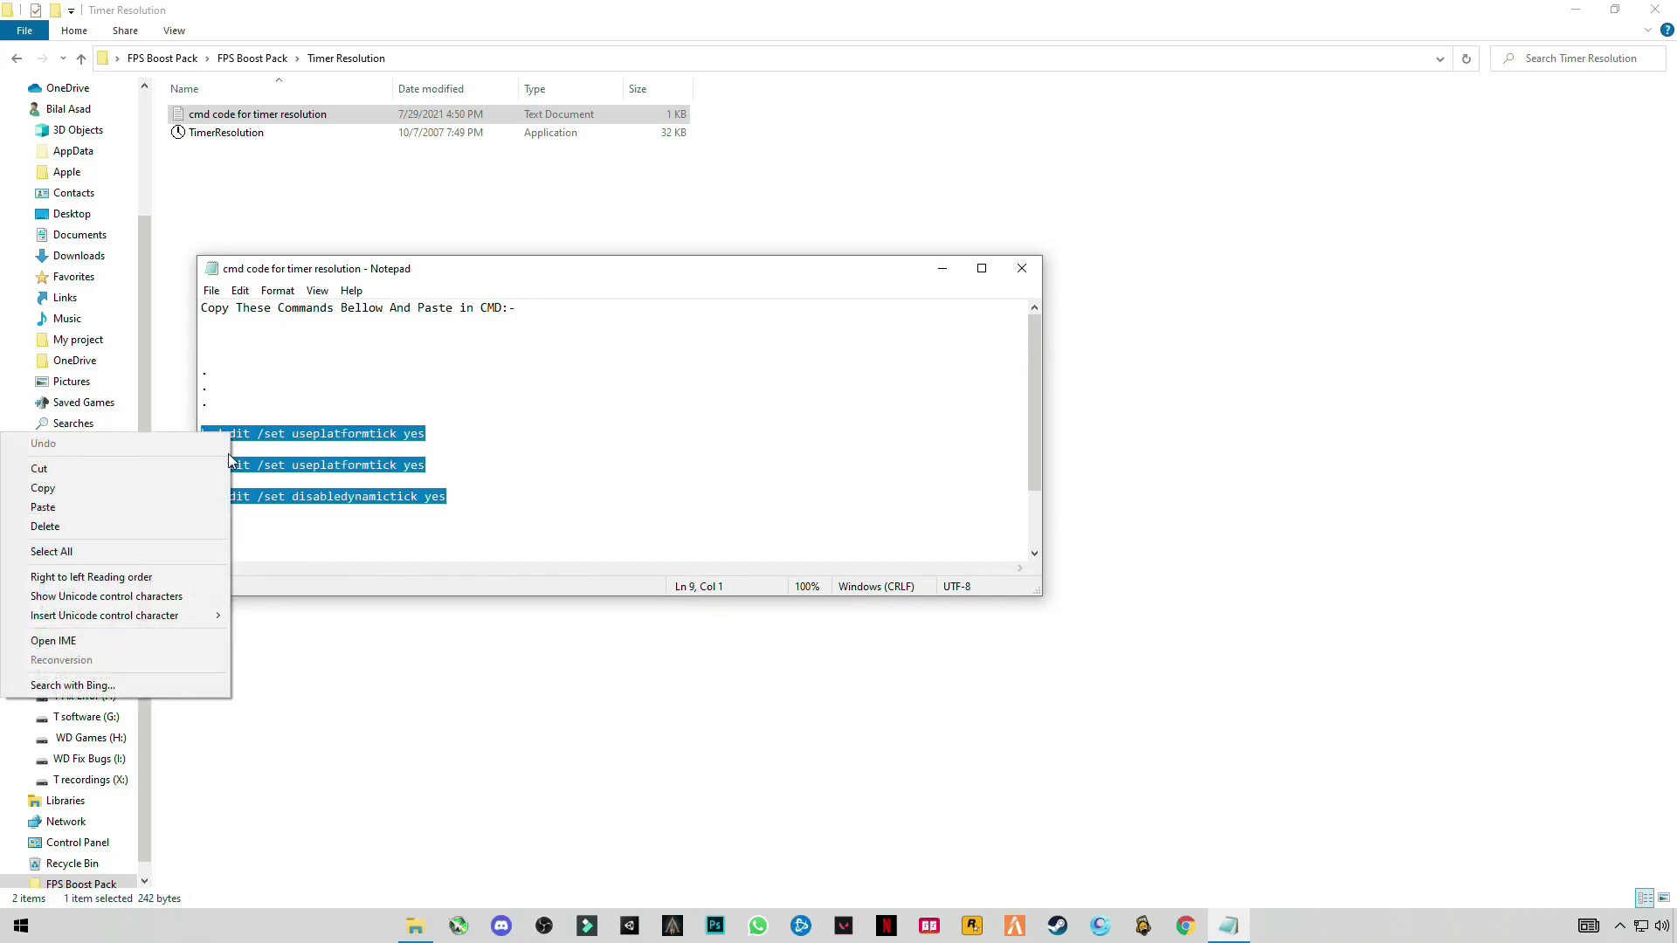
pyautogui.click(56, 489)
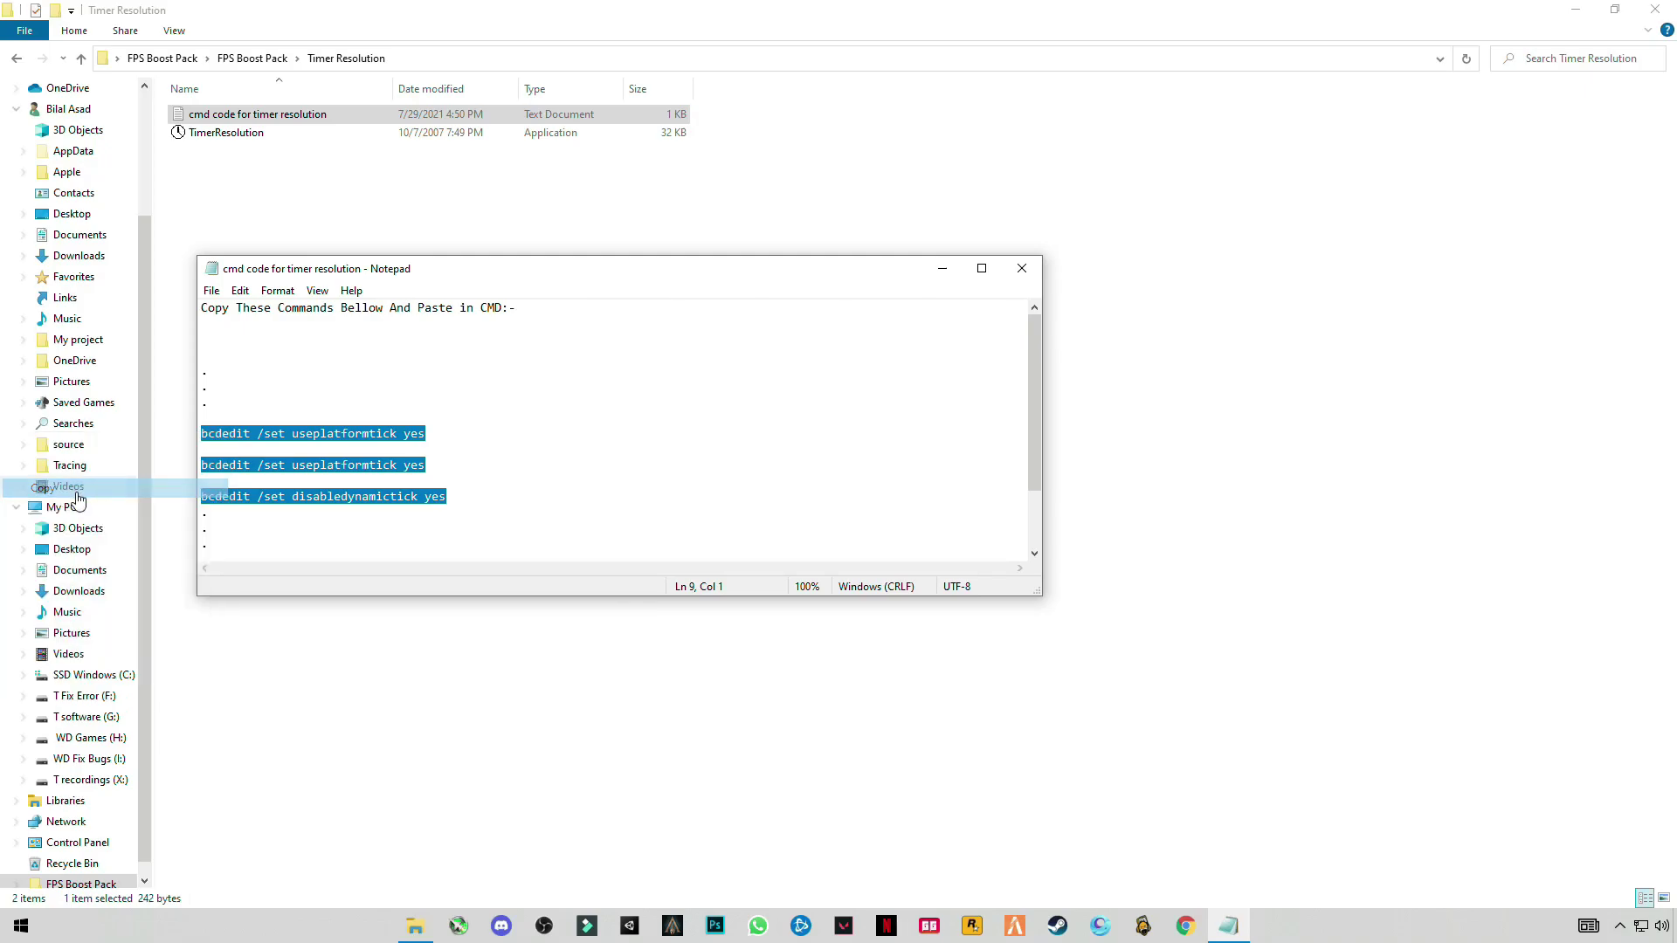
pyautogui.click(1023, 269)
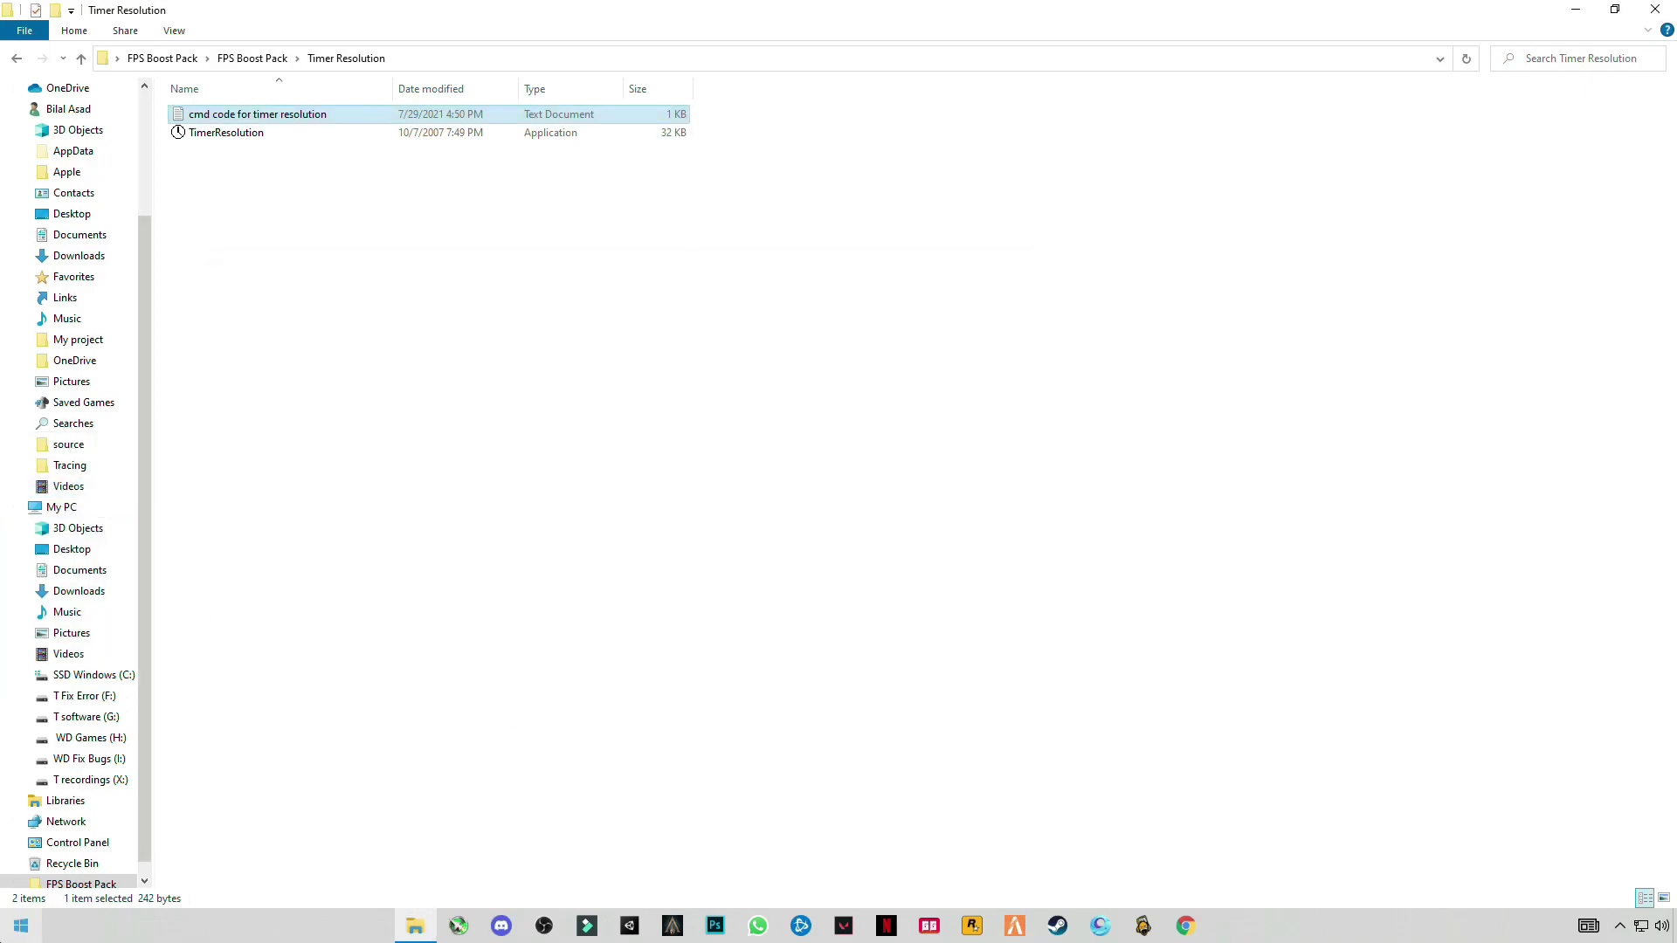
# Paste and run the useplatformtick and disabledynamictick bcdedit commands in an administrator Command Prompt.
pyautogui.press('super')
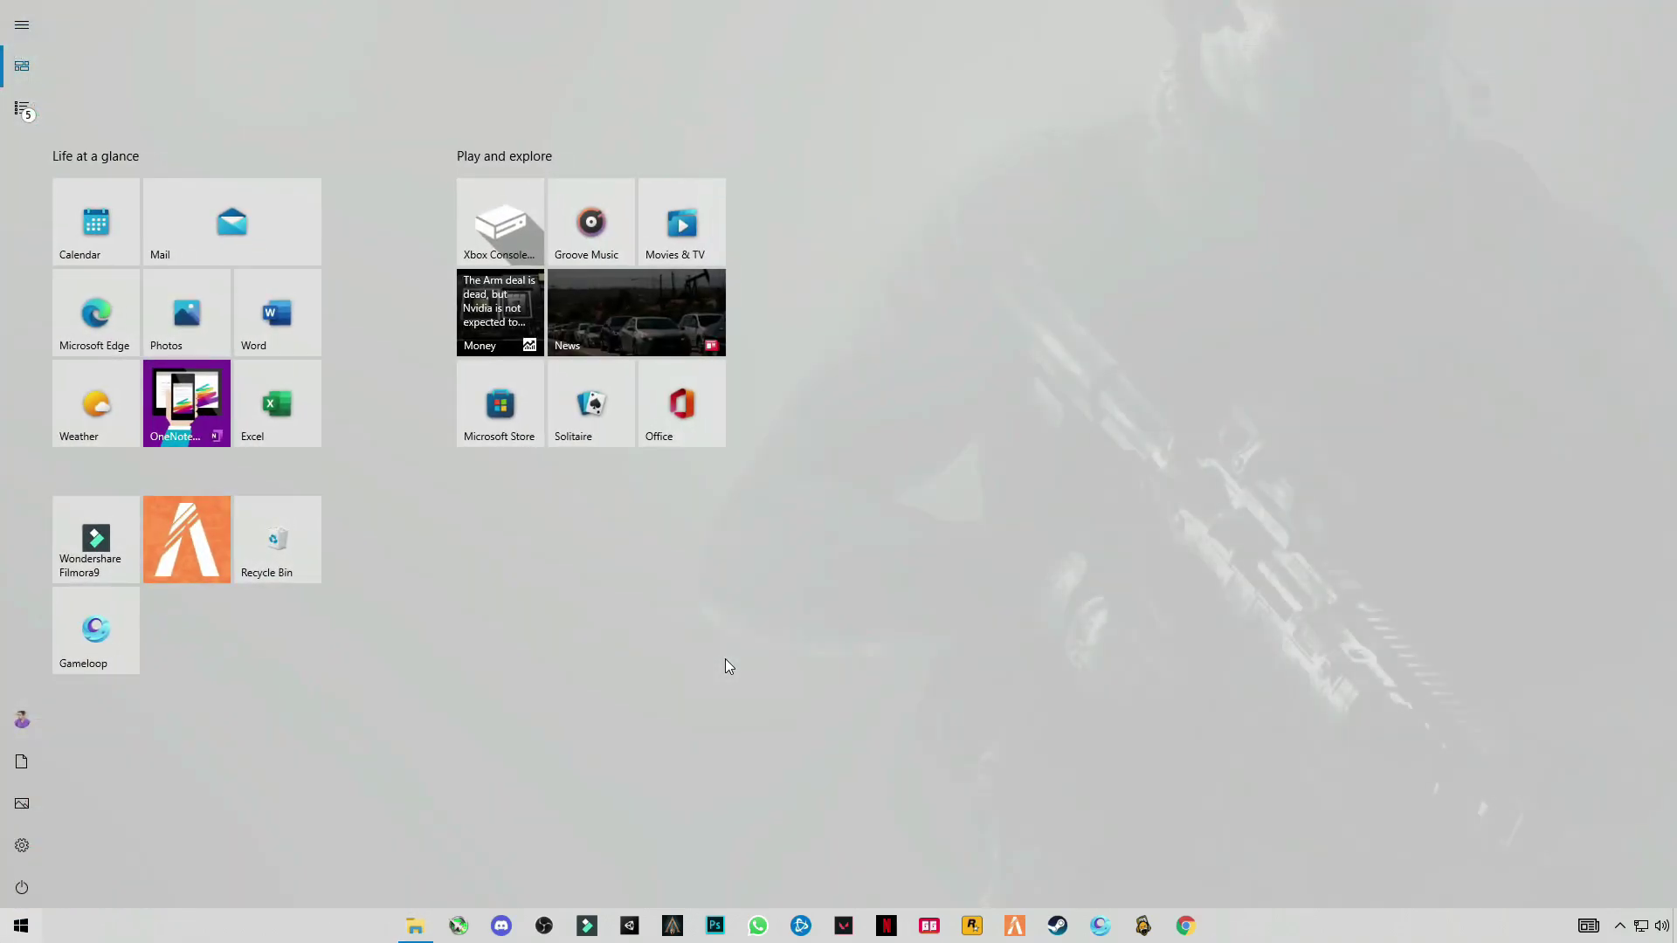
pyautogui.write('cmd')
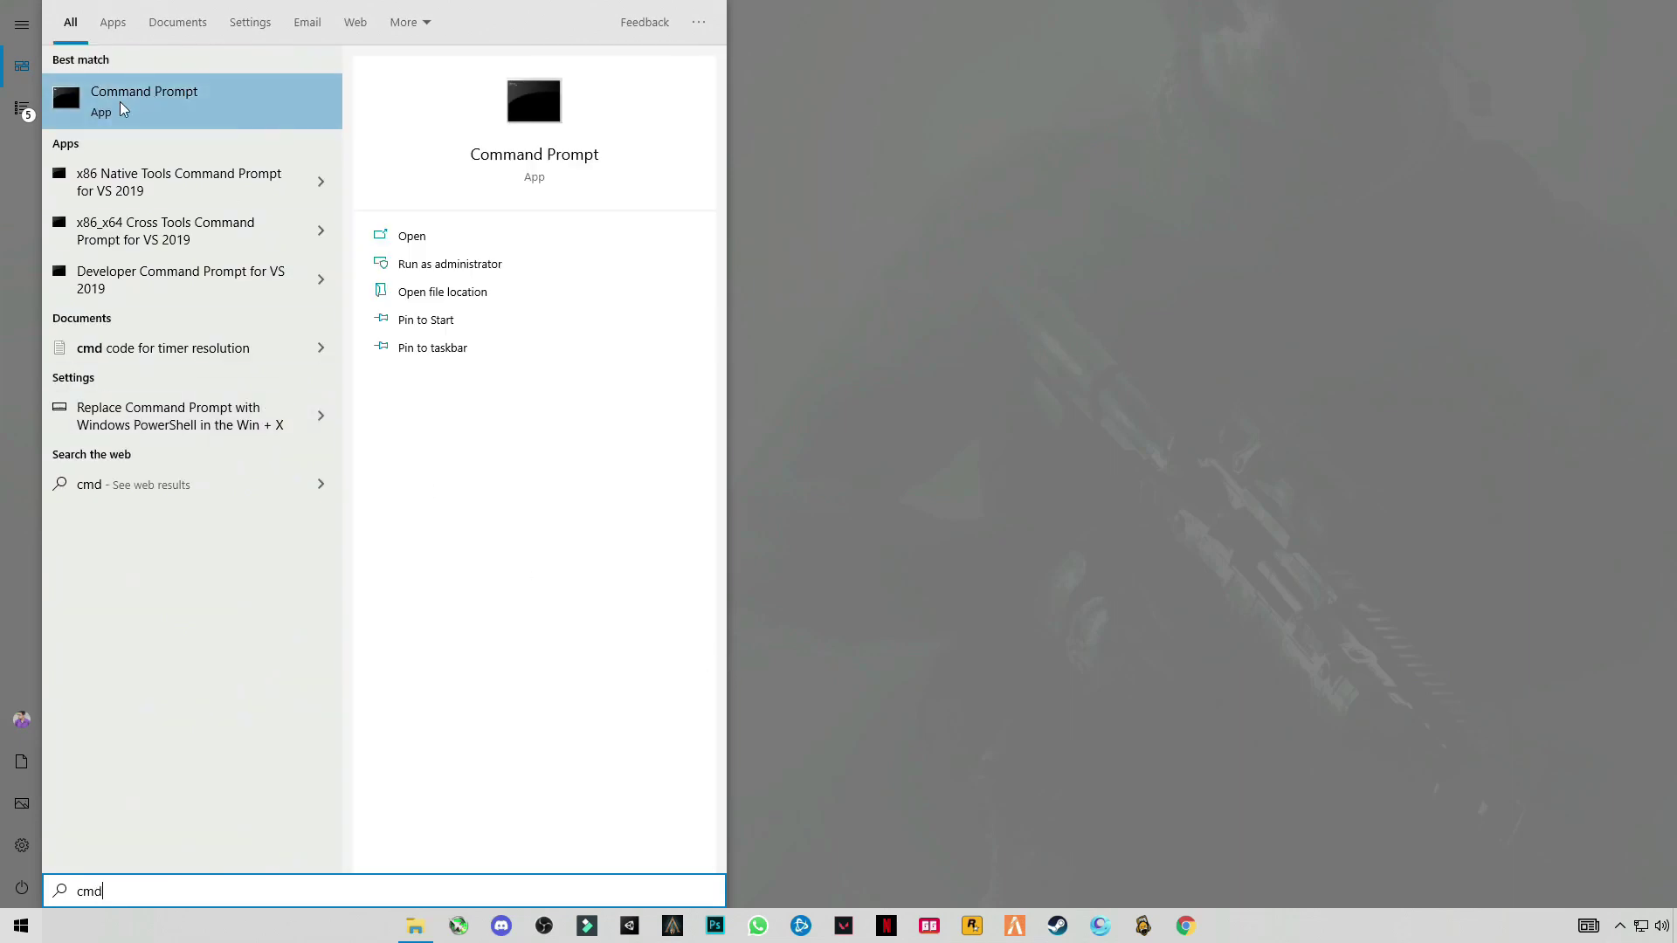
pyautogui.rightClick(118, 104)
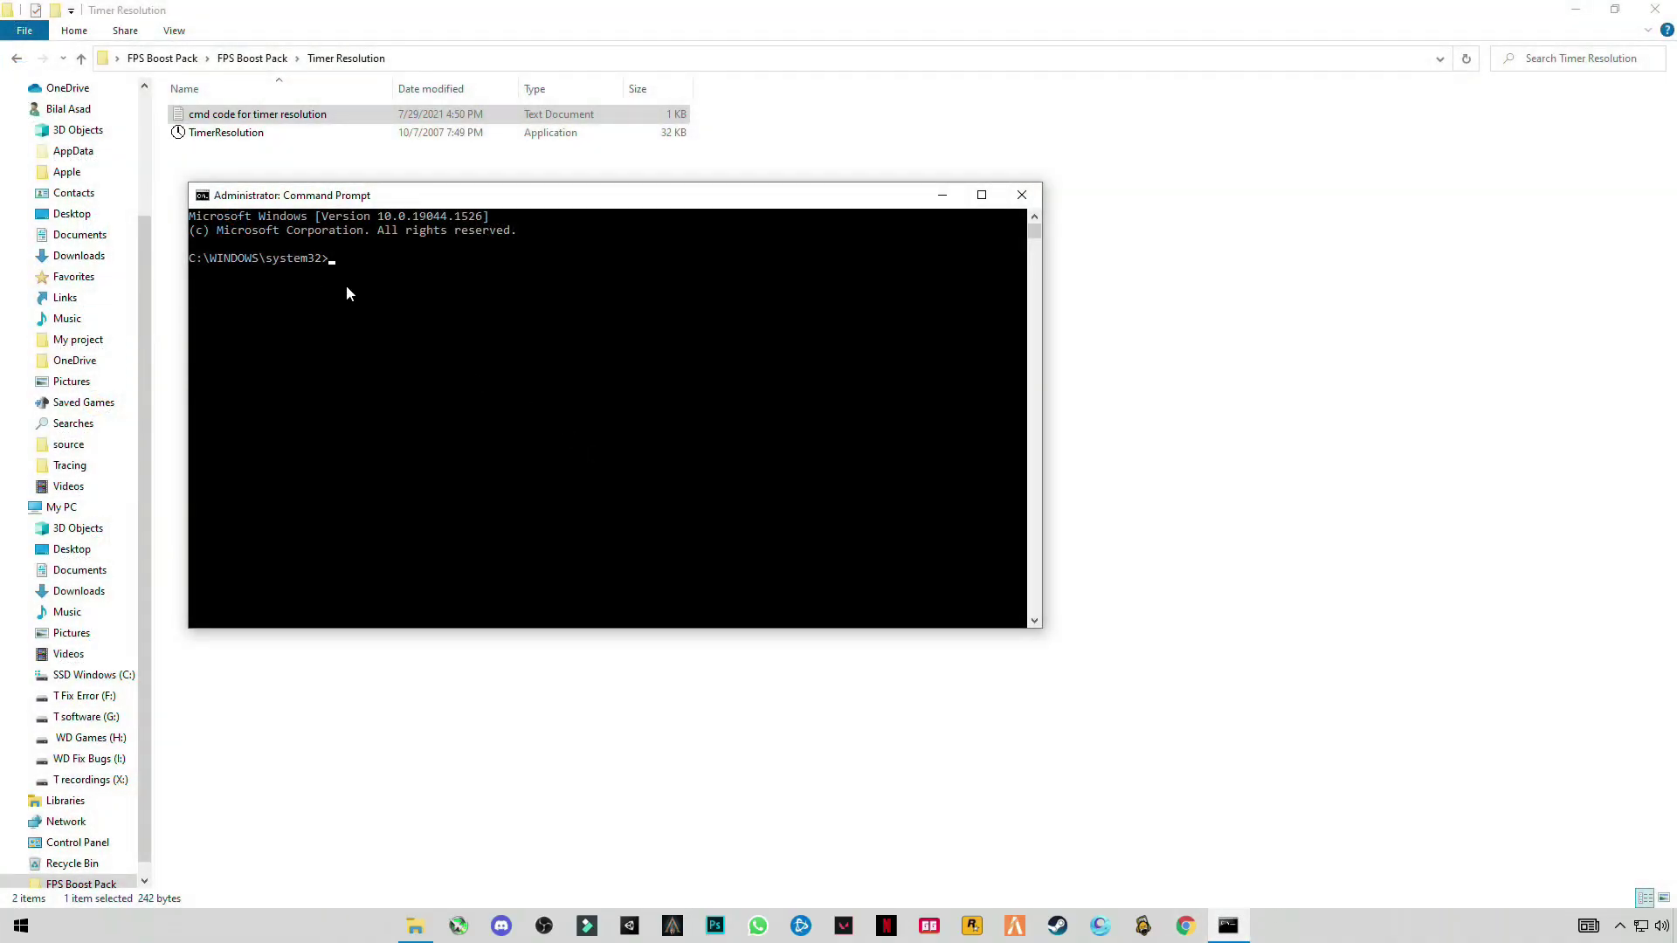
pyautogui.moveTo(432, 197); pyautogui.dragTo(586, 223)
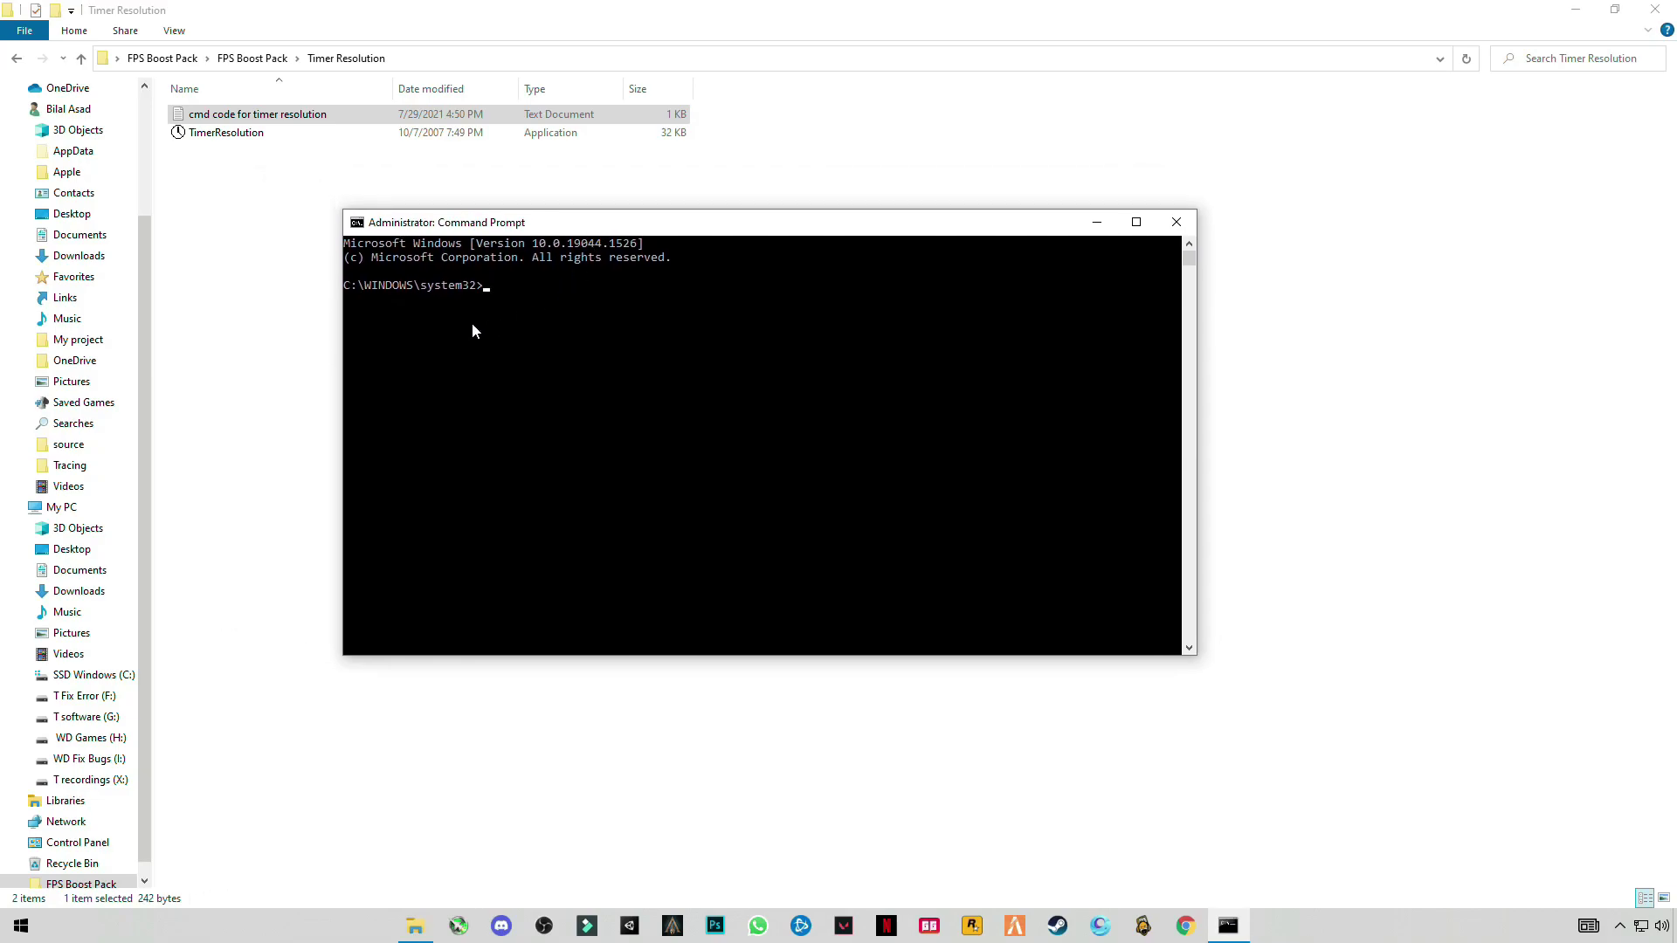
pyautogui.click(519, 296)
pyautogui.moveTo(599, 231); pyautogui.dragTo(652, 197)
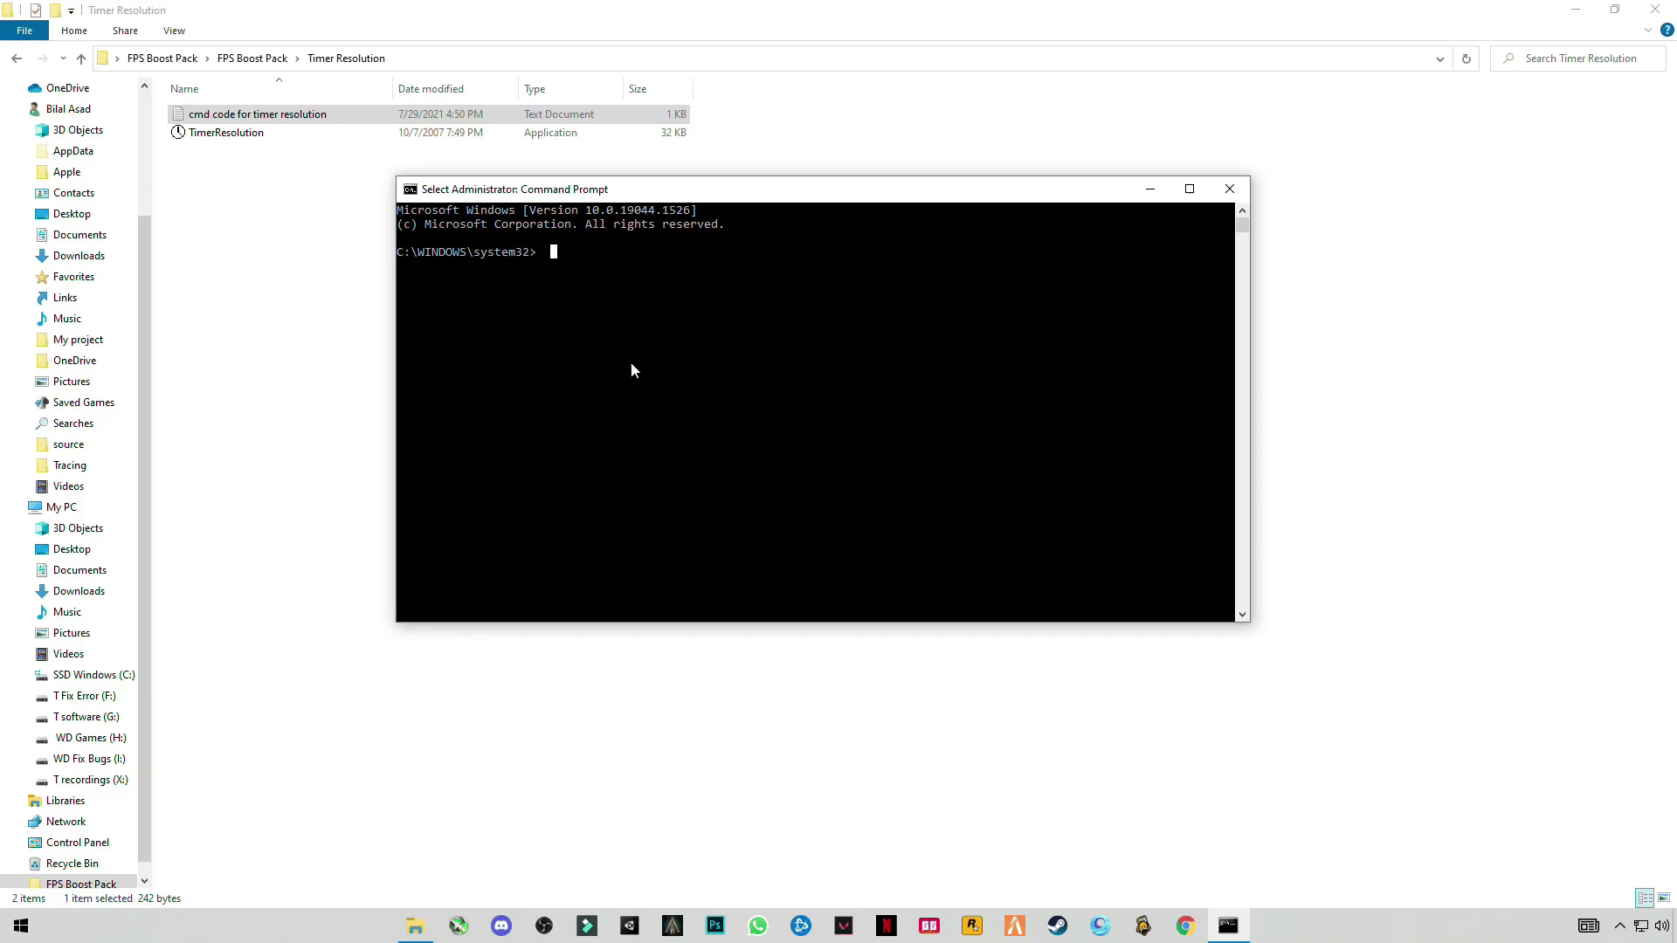
pyautogui.rightClick(656, 471)
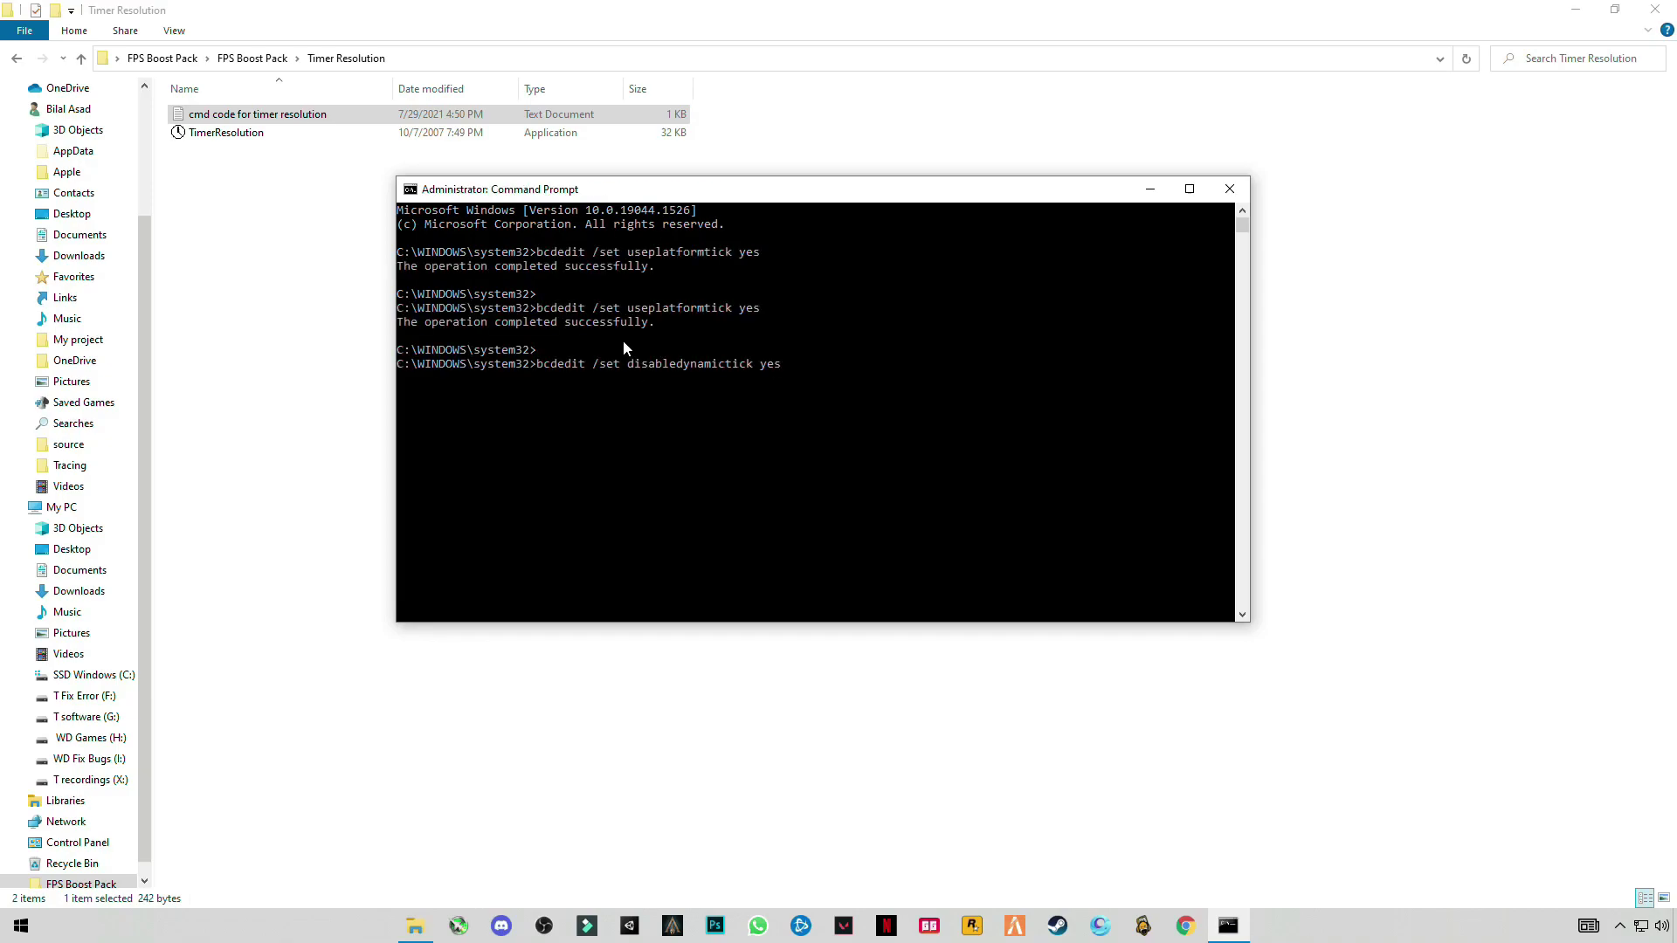
pyautogui.press('Return')
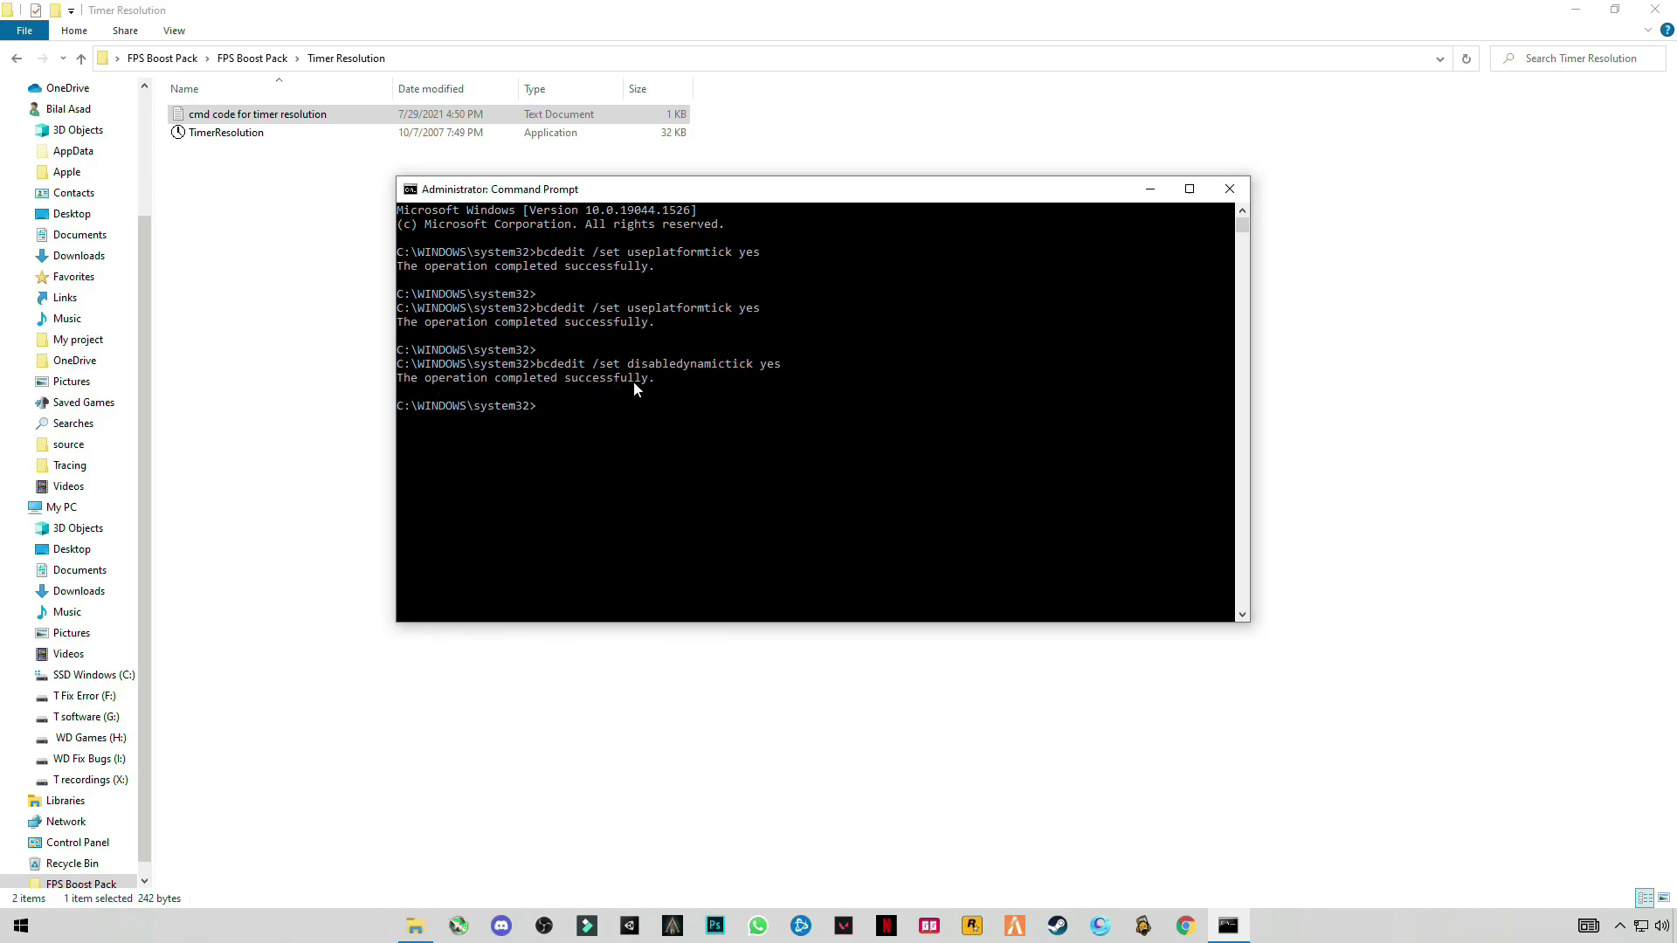
# Close the Command Prompt and the Timer Resolution Explorer window.
pyautogui.click(1229, 189)
pyautogui.click(1653, 9)
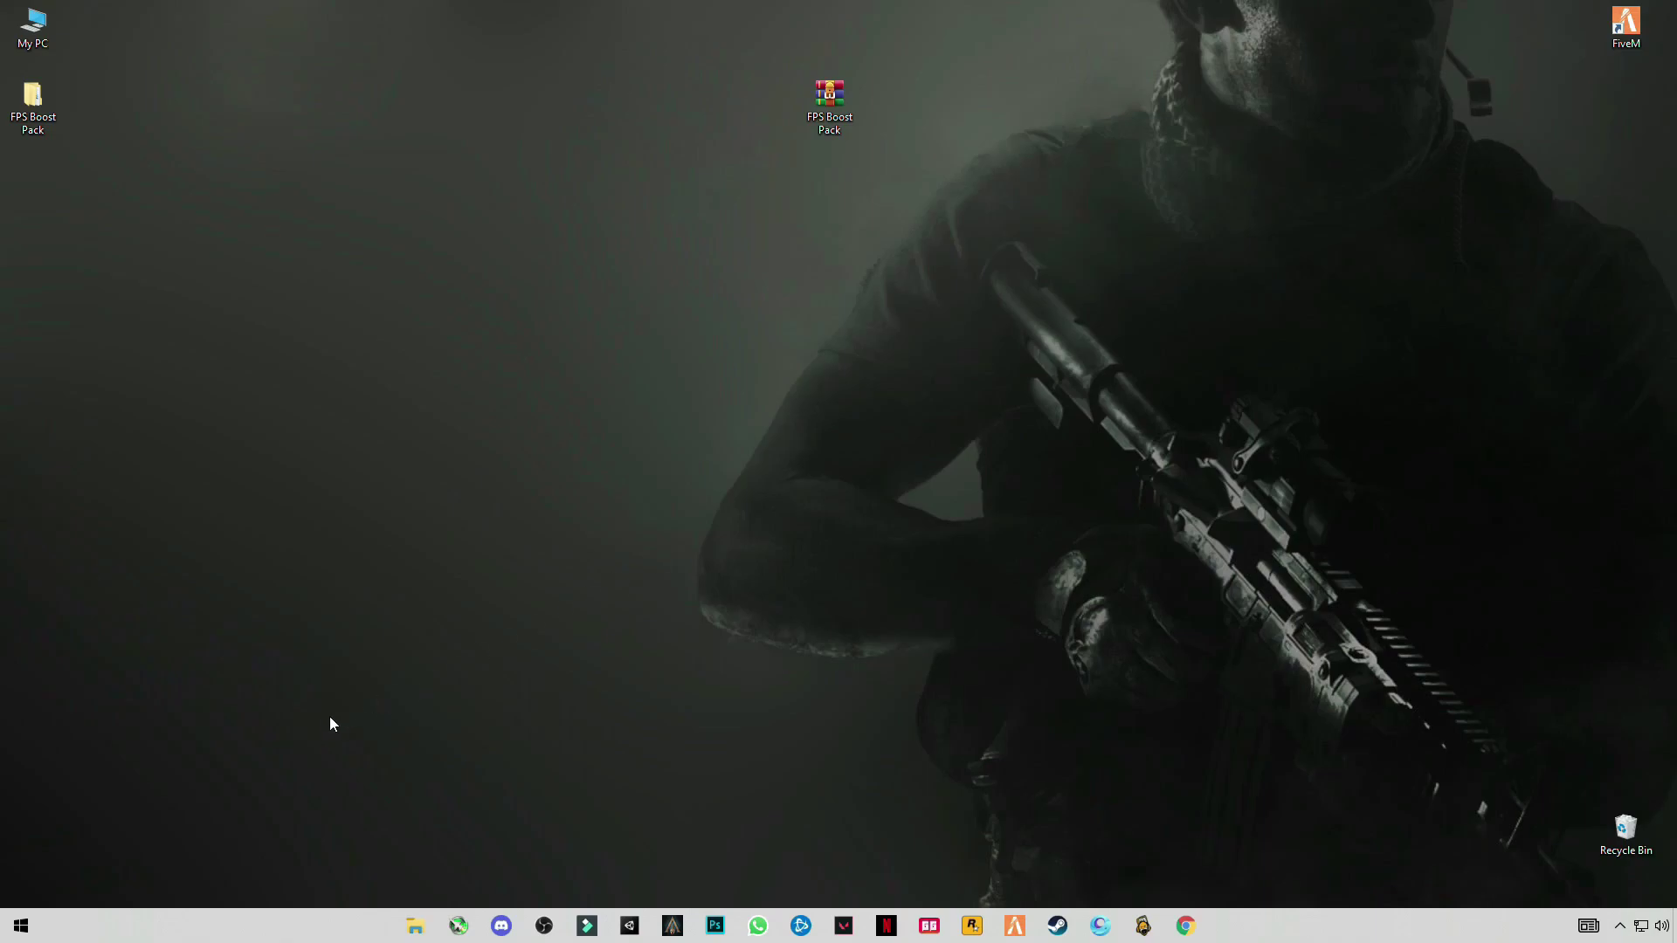